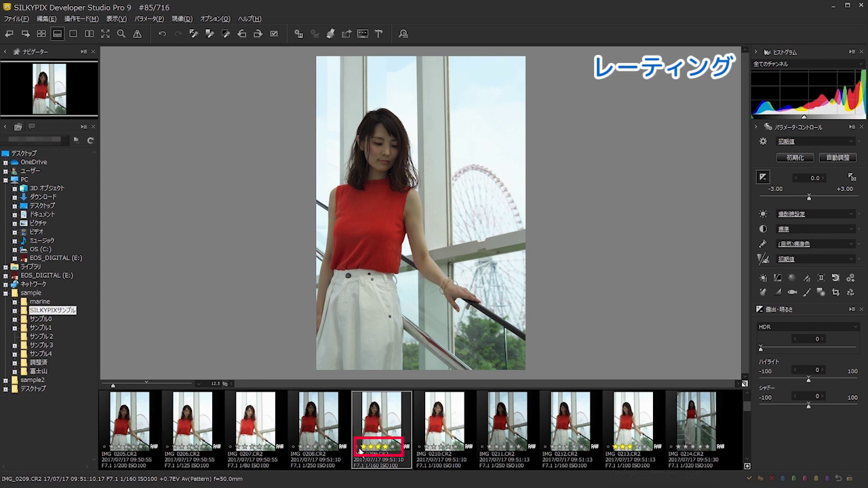
# - Give IMG_0209.CR2 a four-star rating and IMG_0213.CR2 a three-star rating
pyautogui.click(383, 447)
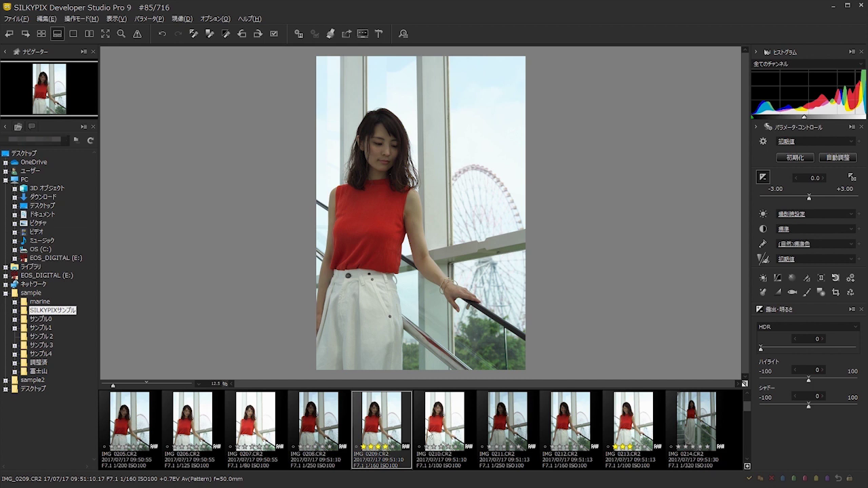
pyautogui.click(390, 448)
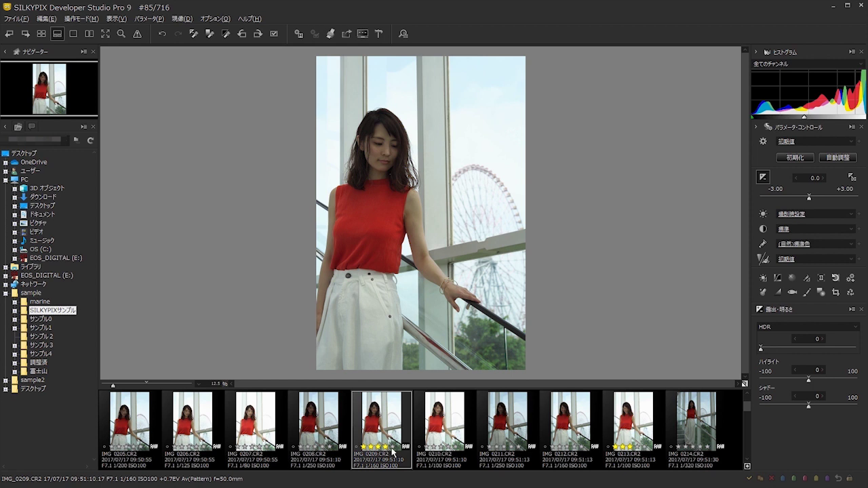
pyautogui.click(623, 448)
# - Switch to the thumbnail view and look through the folder's photos and their star ratings
pyautogui.click(42, 34)
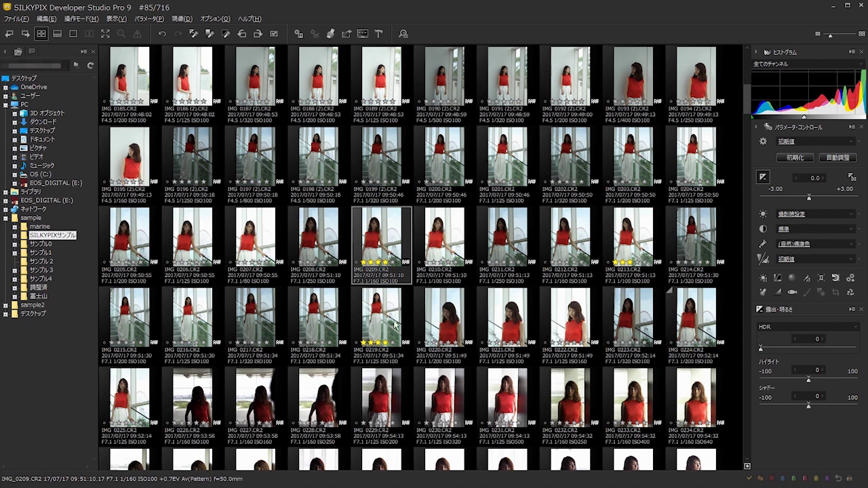
pyautogui.scroll(-3, 390, 312)
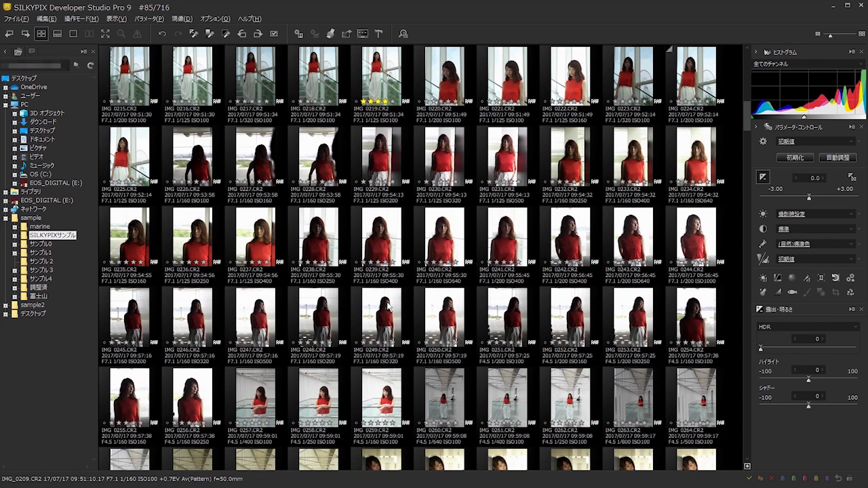
pyautogui.scroll(3, 388, 307)
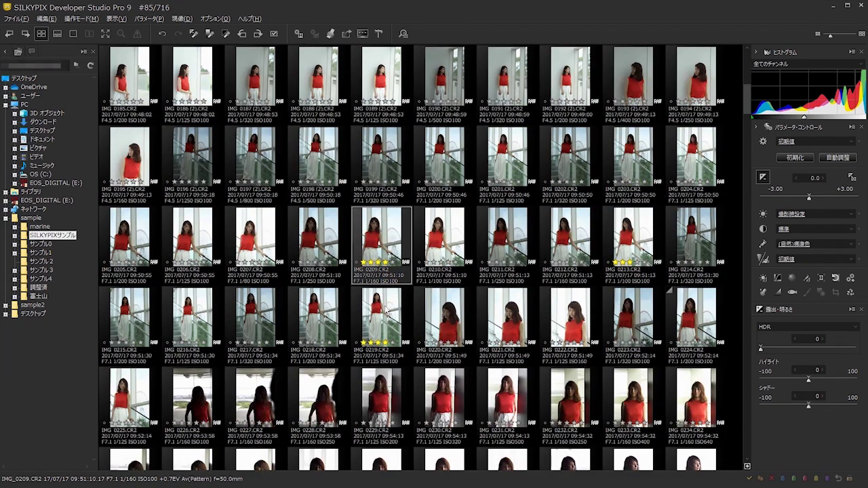
pyautogui.scroll(-3, 387, 311)
pyautogui.scroll(-2, 431, 312)
pyautogui.scroll(-10, 432, 312)
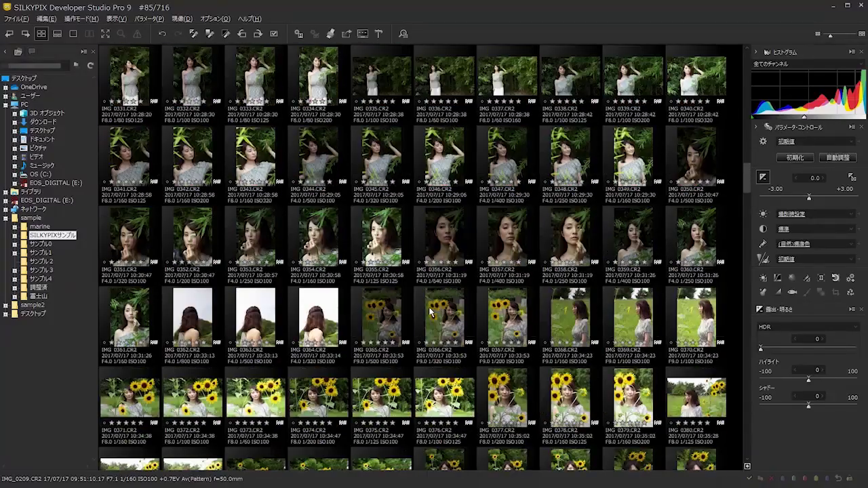
pyautogui.scroll(-6, 429, 313)
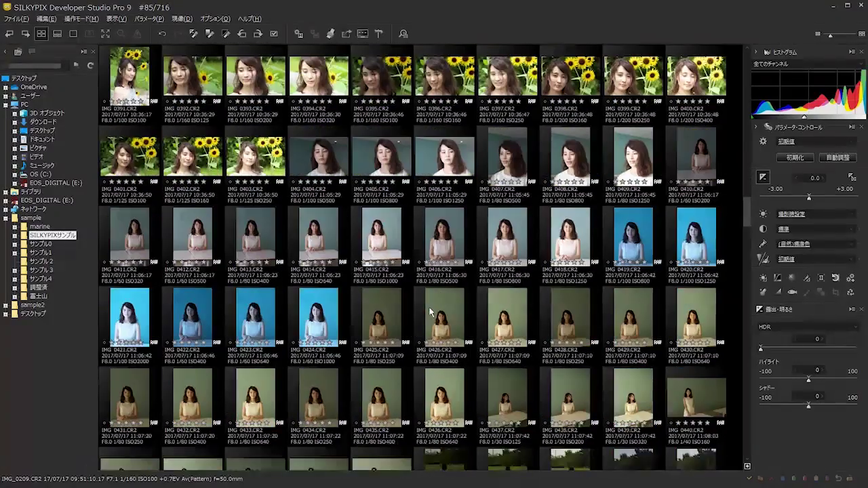
pyautogui.scroll(-4, 429, 312)
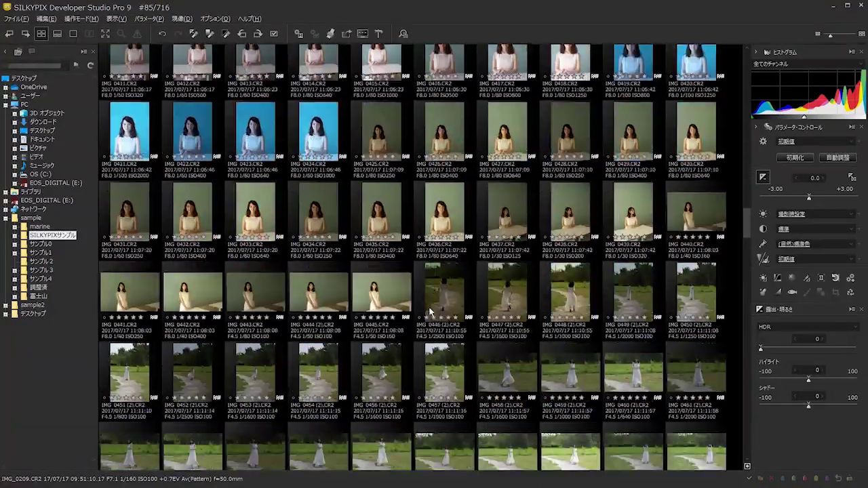
pyautogui.scroll(-1, 429, 312)
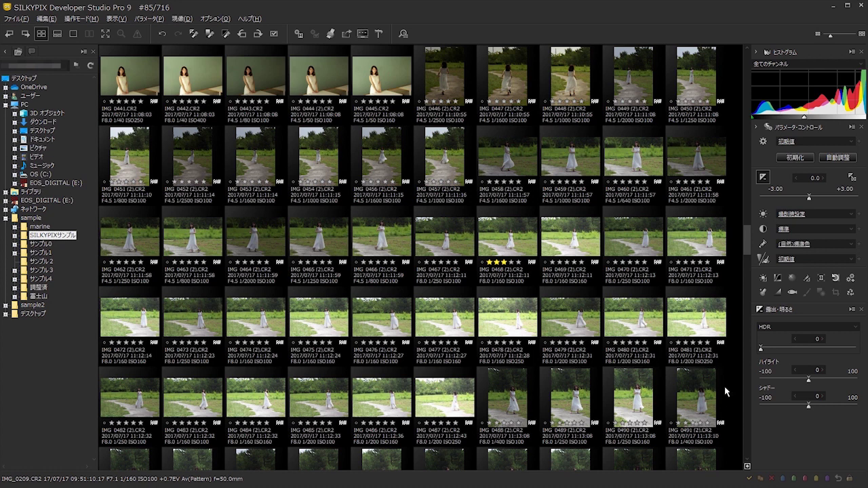
# - Filter the thumbnails with the one-click selection so only rated frames (レーティングされたコマ) are shown
pyautogui.click(747, 467)
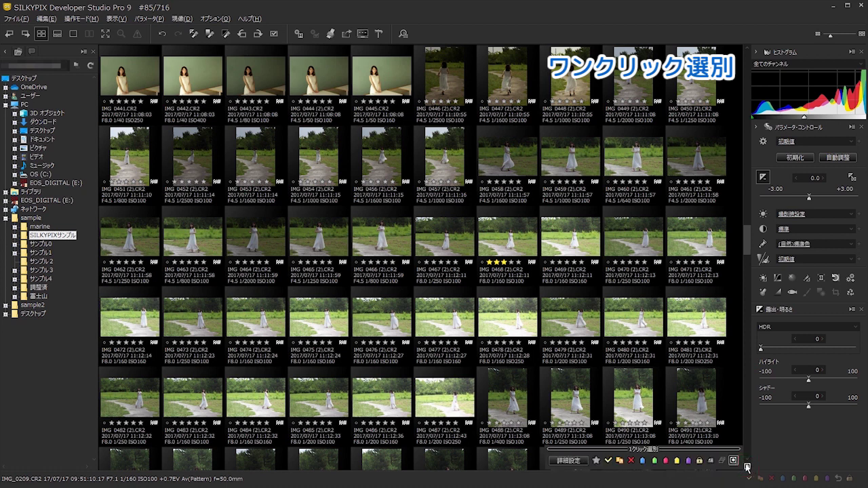
pyautogui.click(747, 466)
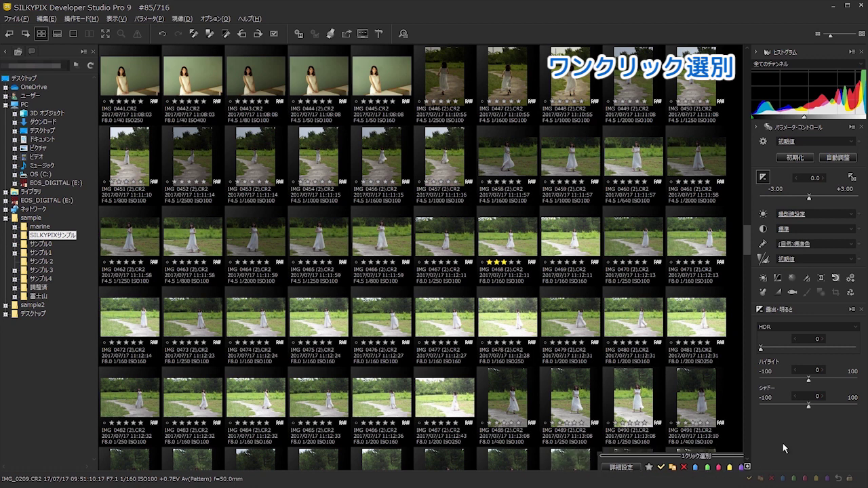
pyautogui.click(747, 466)
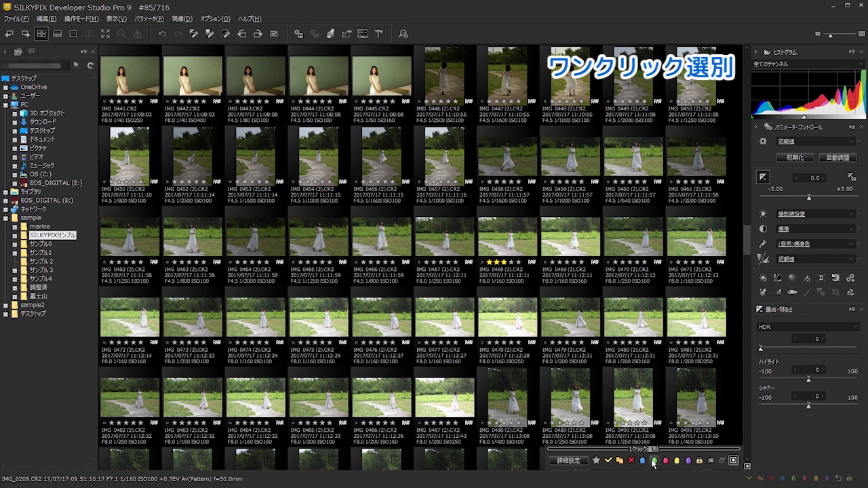
pyautogui.click(596, 460)
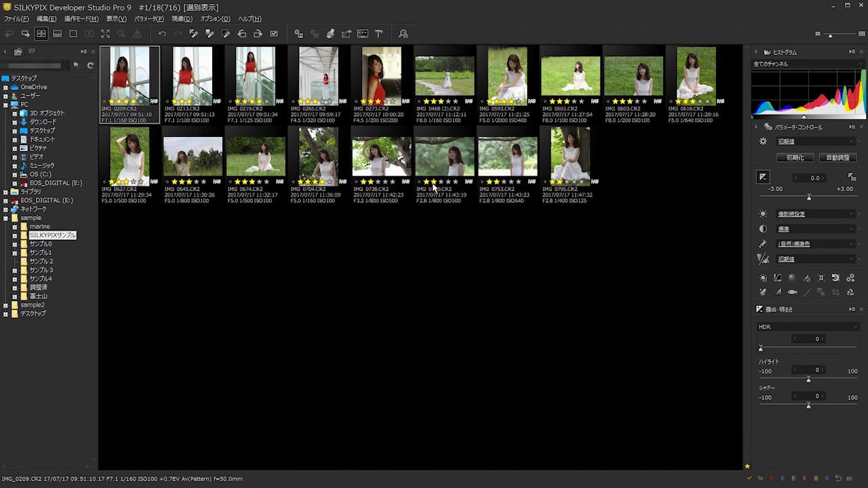
# - Select IMG_0265.CR2 among the rated photos and clear the one-click selection to show all frames
pyautogui.click(747, 467)
pyautogui.press('Right')
pyautogui.press('Right')
pyautogui.press('Right')
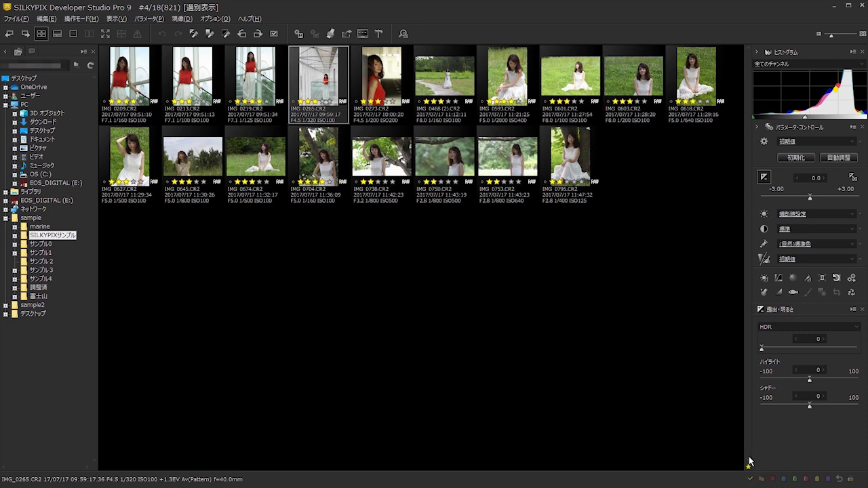
pyautogui.moveTo(748, 467)
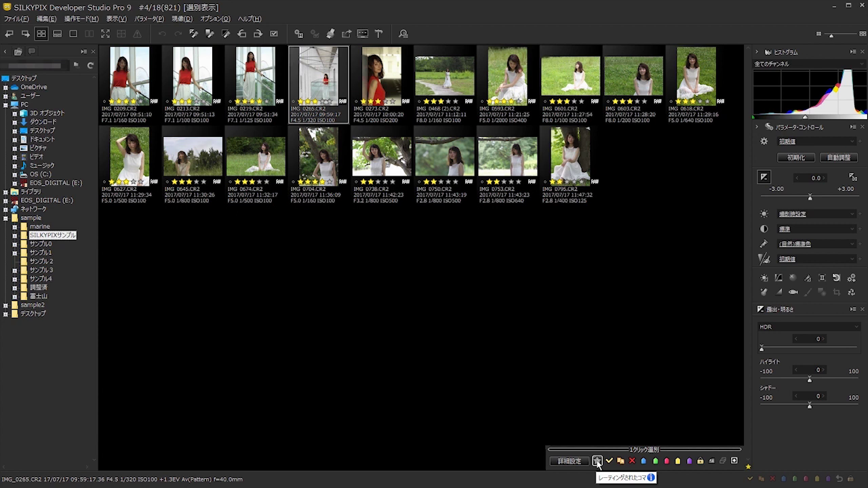
pyautogui.click(734, 463)
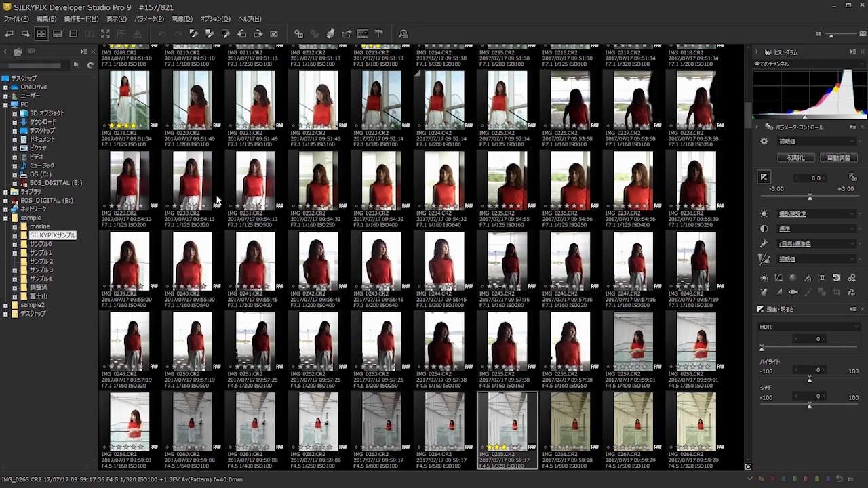
# - Rate IMG_0220.CR2 two stars and IMG_0221.CR2 five stars
pyautogui.click(183, 129)
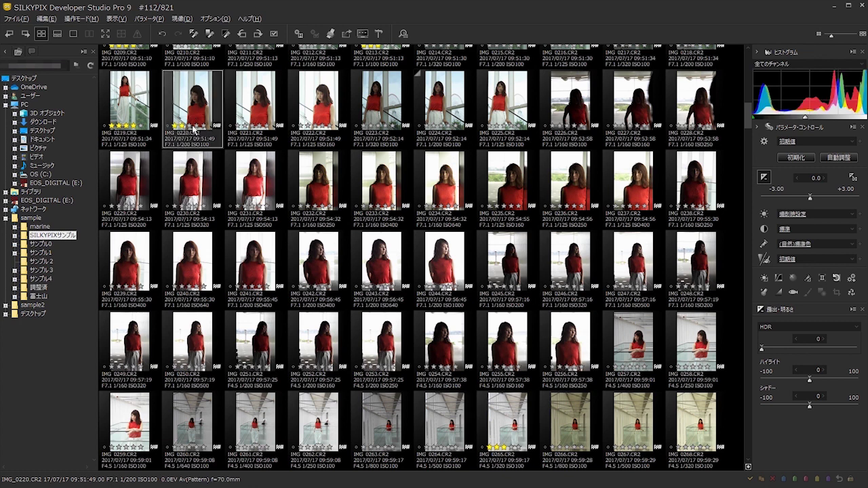
pyautogui.click(266, 127)
# - Check IMG_0222.CR2 in the preview and rate it from its thumbnail, and select IMG_0213.CR2
pyautogui.doubleClick(319, 105)
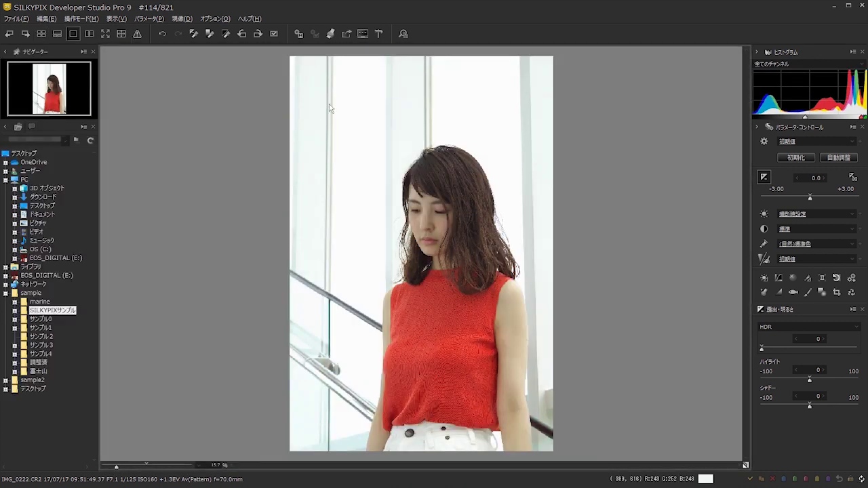
pyautogui.click(41, 34)
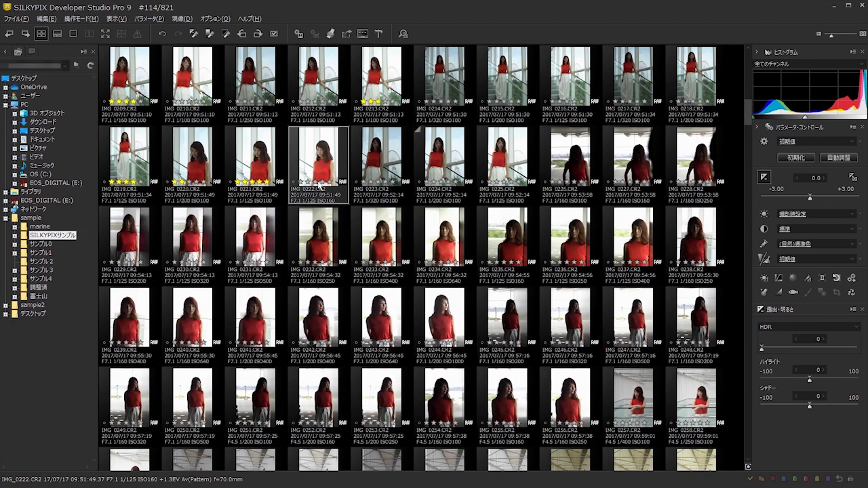
pyautogui.click(326, 181)
pyautogui.scroll(1, 377, 164)
pyautogui.click(373, 168)
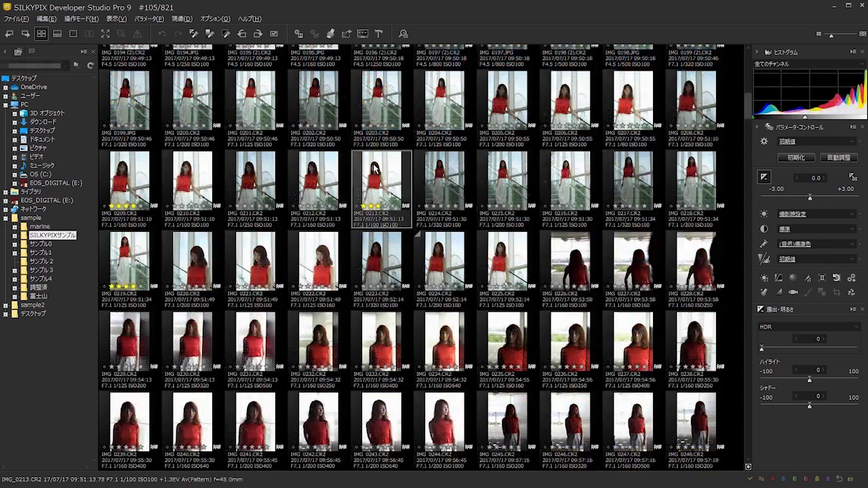
# - Review the assigned shortcuts in the key settings, listing only functions that have keys (キーが割り当てられている機能), and close without changes
pyautogui.click(222, 21)
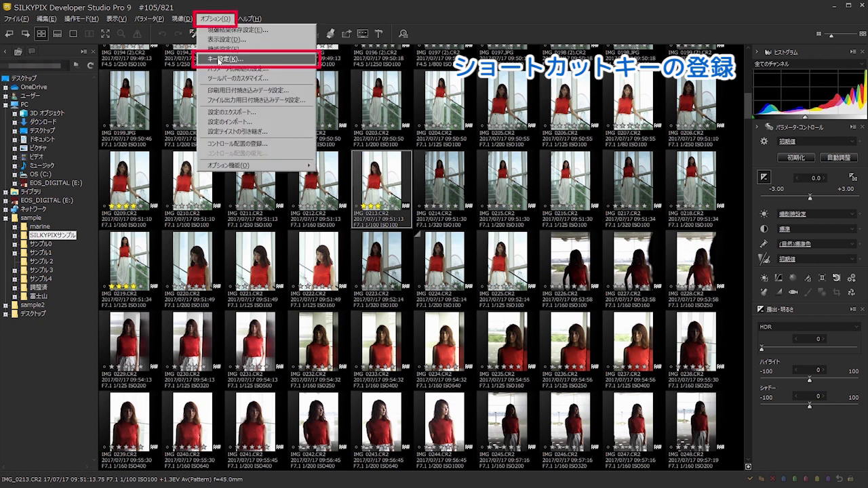
pyautogui.click(217, 59)
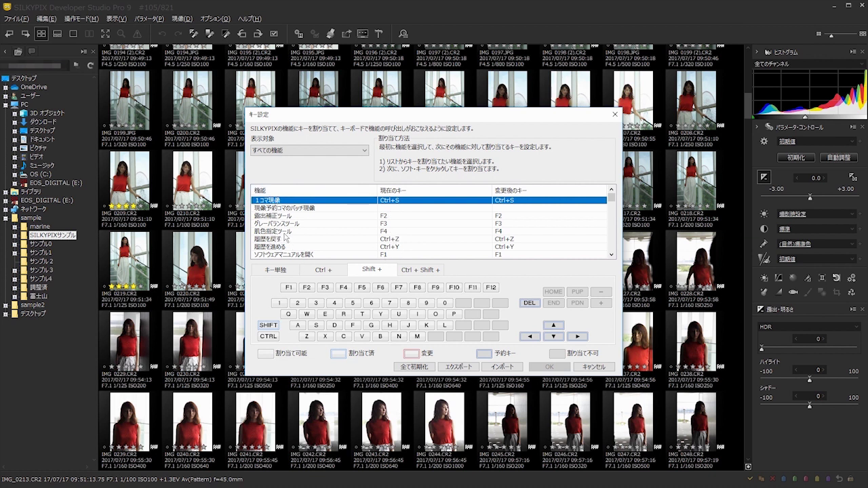
pyautogui.click(302, 151)
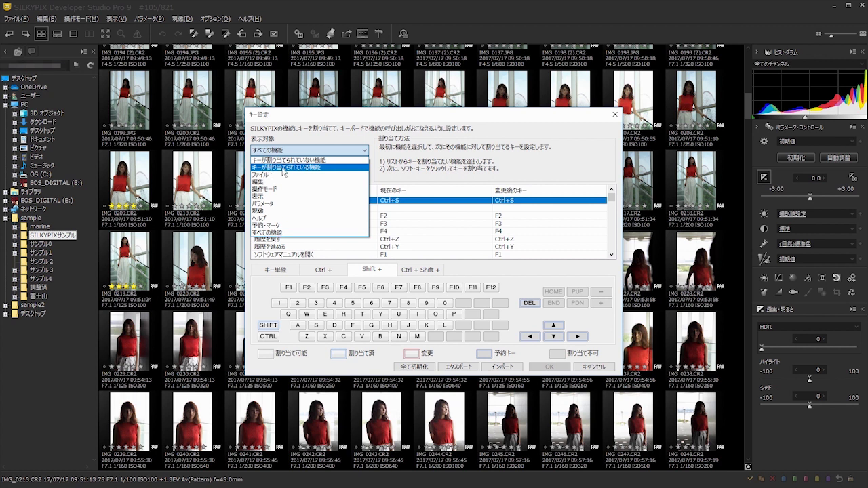
pyautogui.click(284, 168)
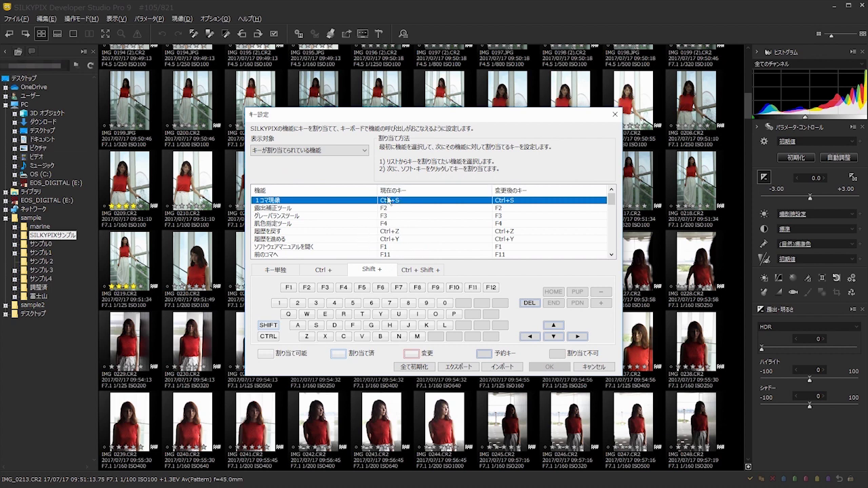
pyautogui.scroll(-5, 376, 237)
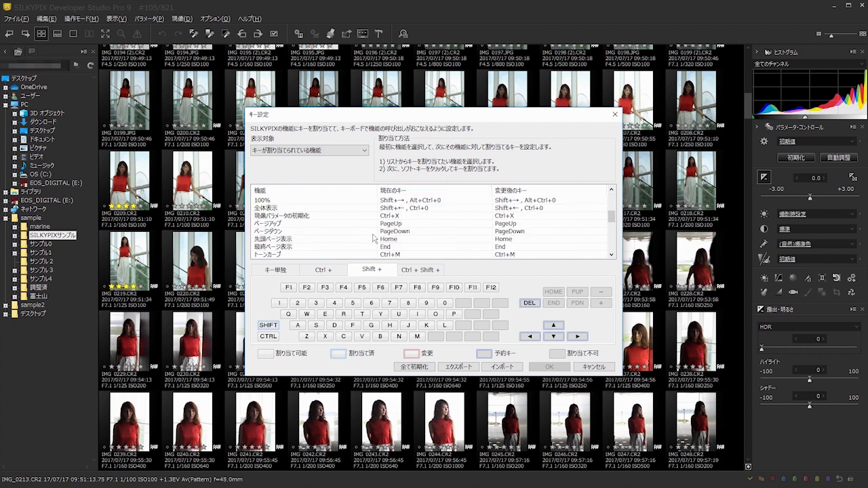
pyautogui.scroll(-5, 372, 237)
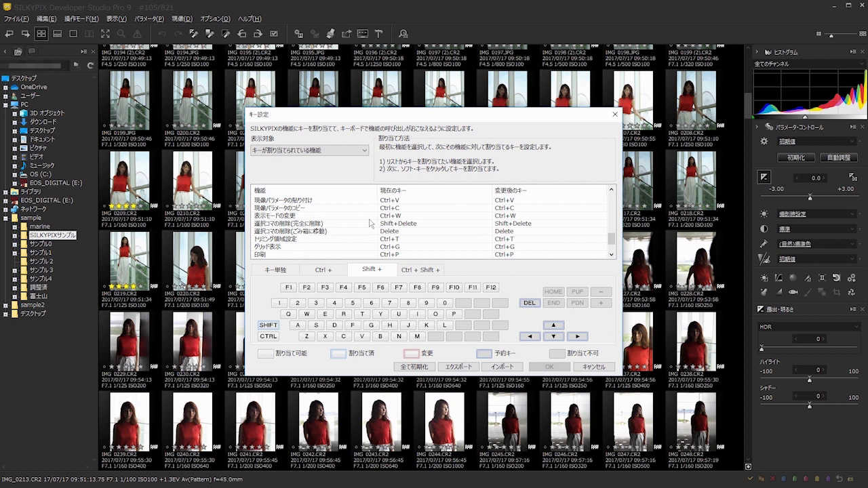
pyautogui.scroll(5, 339, 229)
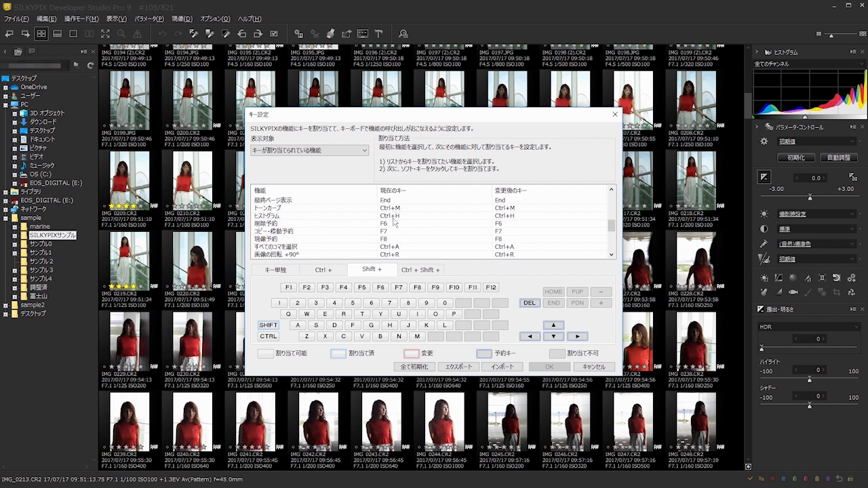
pyautogui.click(590, 367)
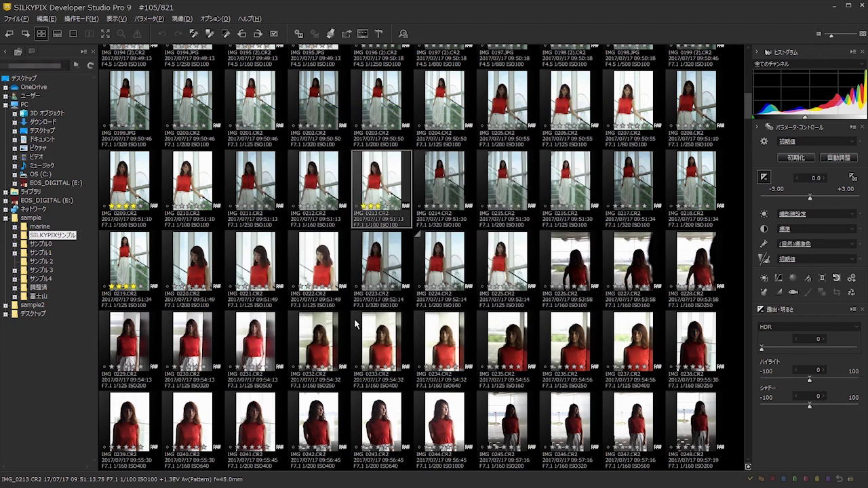
# - Open IMG_0222.CR2 in the preview and toggle the grid display on and off twice
pyautogui.doubleClick(312, 271)
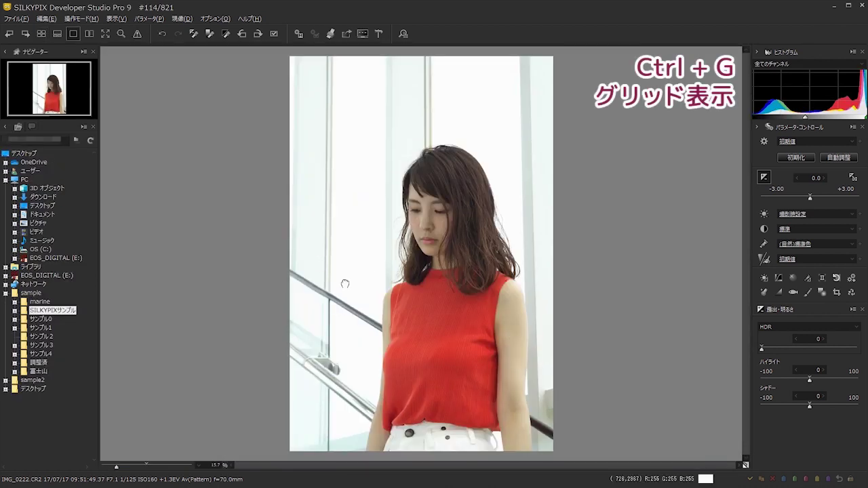
pyautogui.hotkey('ctrl', 'g')
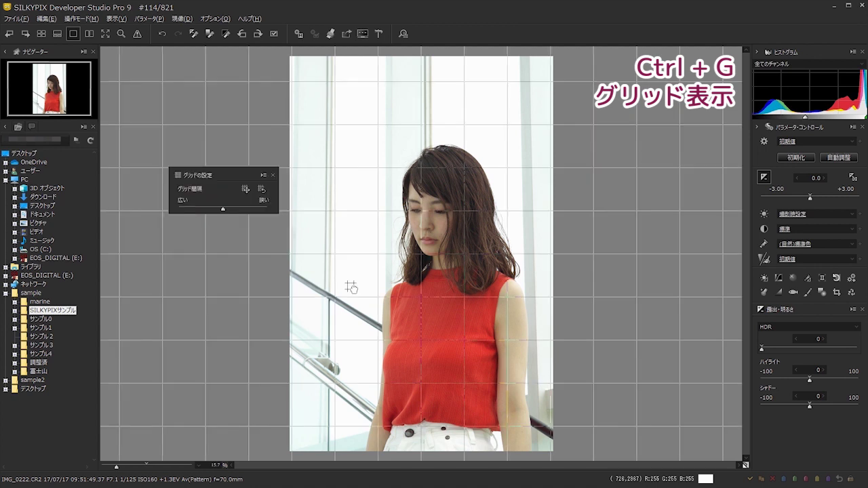
pyautogui.hotkey('ctrl', 'g')
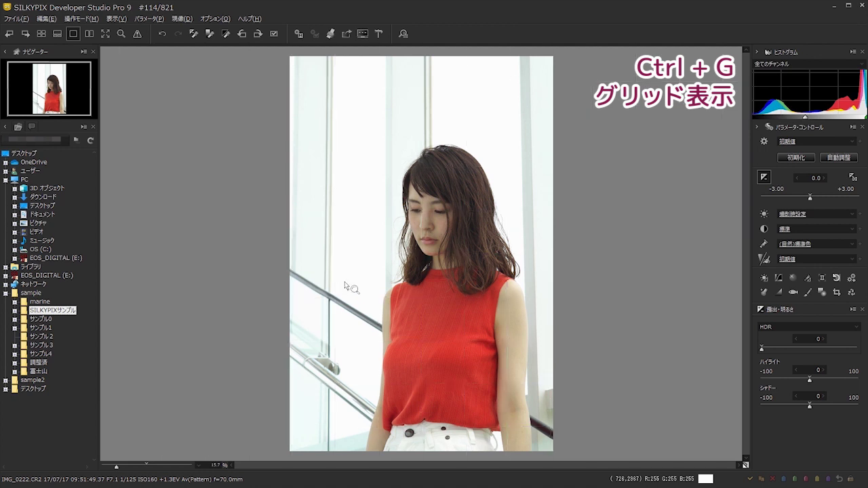
pyautogui.hotkey('ctrl', 'g')
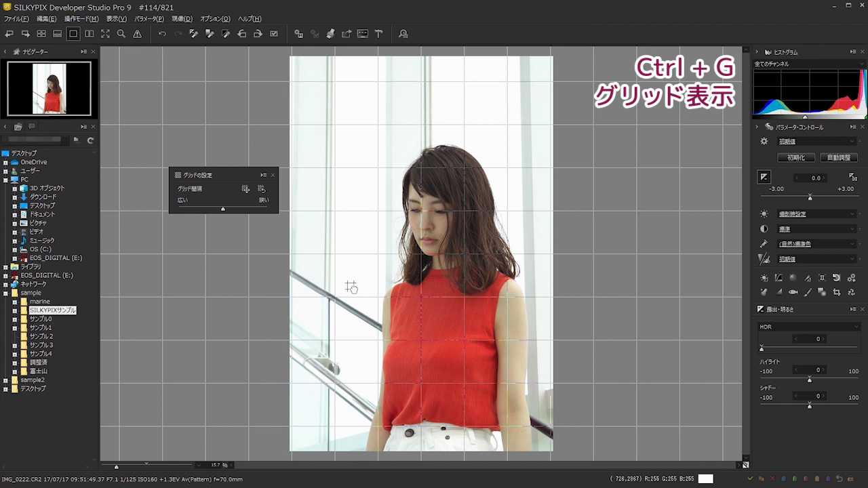
pyautogui.hotkey('ctrl', 'g')
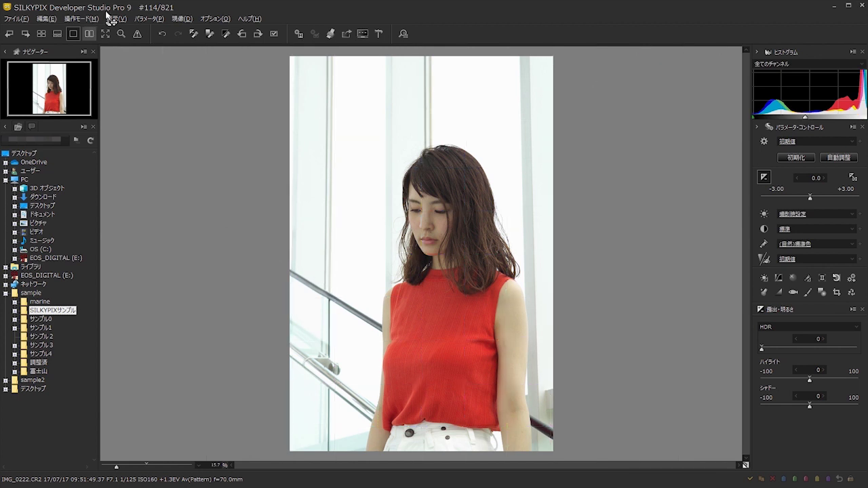
# - Turn on the grid display (グリッド表示) over the previewed photo
pyautogui.click(125, 21)
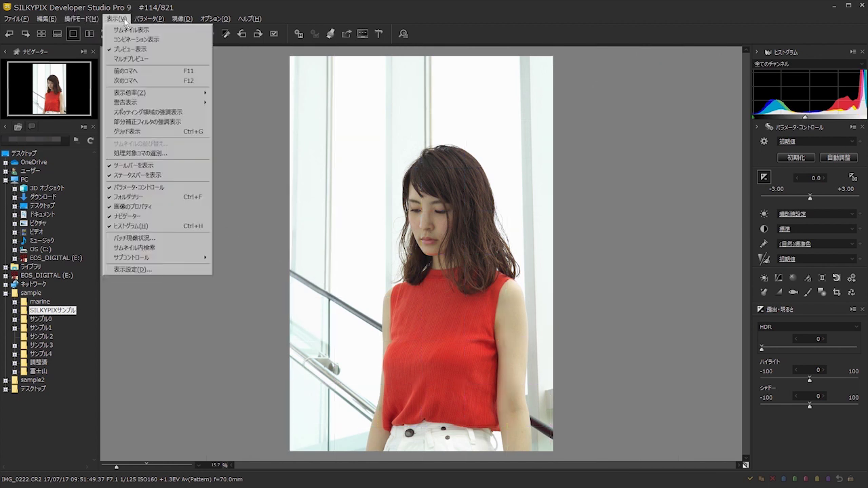
pyautogui.click(126, 131)
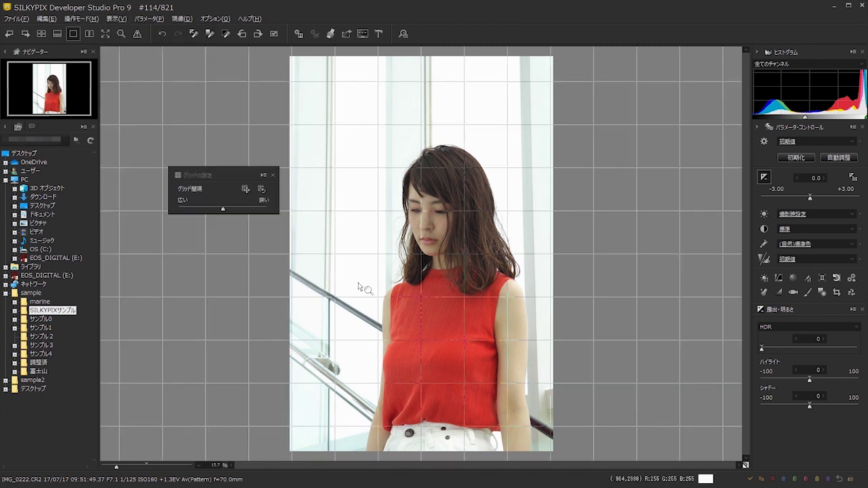
# - Turn off the grid display over the photo, toggle it on and off repeatedly, and leave it hidden
pyautogui.click(113, 19)
pyautogui.click(129, 133)
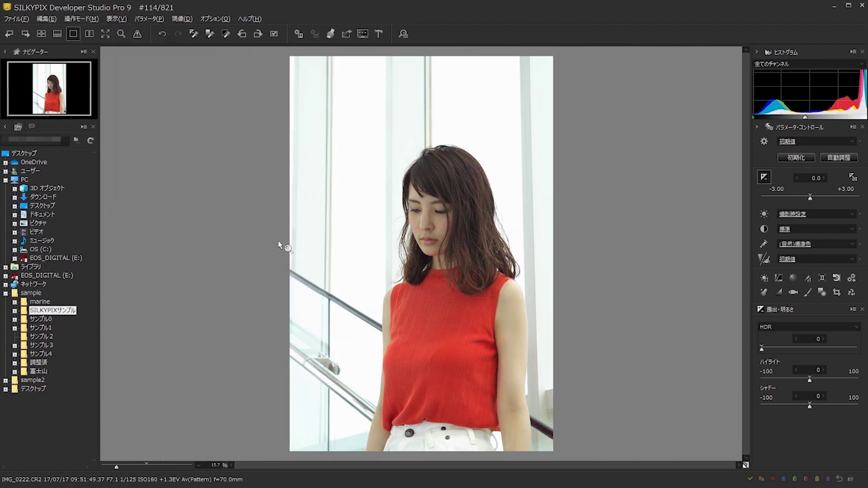
pyautogui.hotkey('ctrl', 'g')
pyautogui.hotkey('ctrl', 'g')
pyautogui.hotkey('ctrl', 'g')
pyautogui.hotkey('ctrl', 'g')
pyautogui.hotkey('ctrl', 'g')
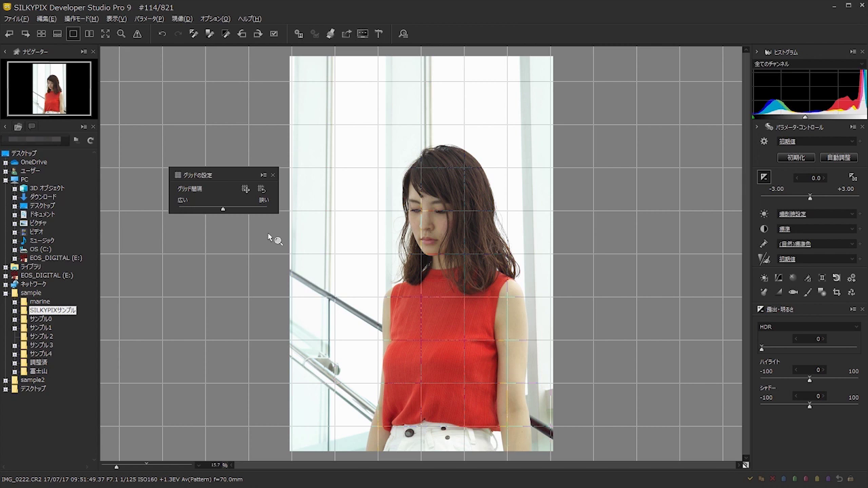
pyautogui.click(273, 175)
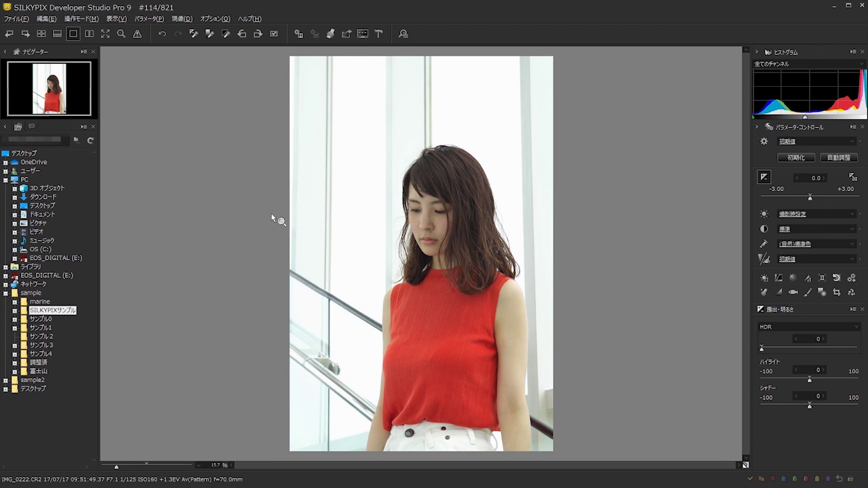
# - Cycle through the display modes until the photo preview is shown together with the thumbnail strip
pyautogui.hotkey('ctrl', 'w')
pyautogui.hotkey('ctrl', 'w')
pyautogui.hotkey('ctrl', 'w')
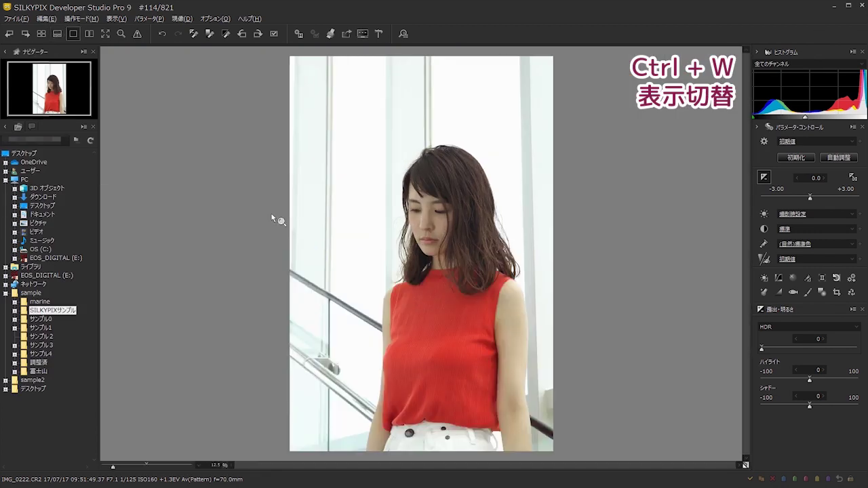
pyautogui.hotkey('ctrl', 'w')
pyautogui.hotkey('ctrl', 'w')
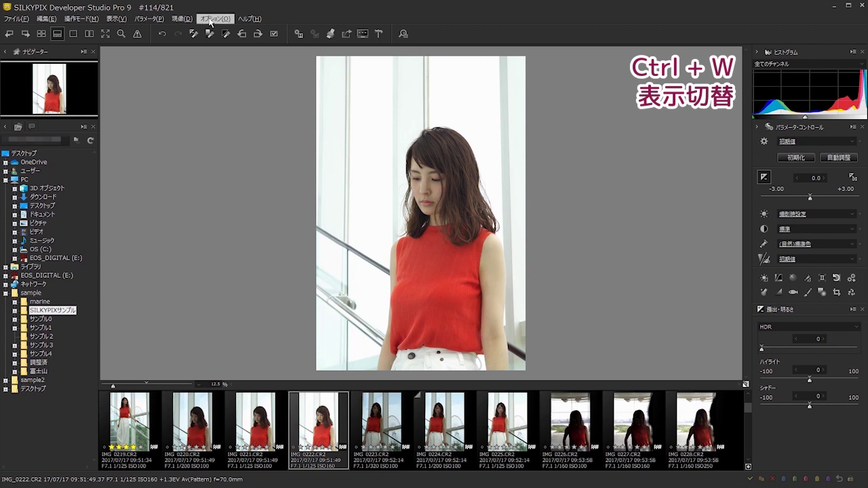
# - List only functions without assigned keys (キーが割り当てられていない機能) in the key settings and find the rating functions
pyautogui.click(215, 18)
pyautogui.click(224, 59)
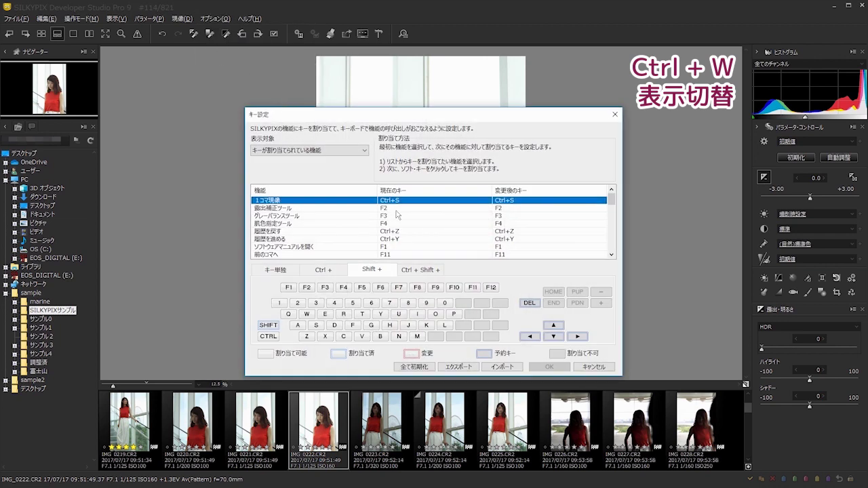
pyautogui.click(335, 151)
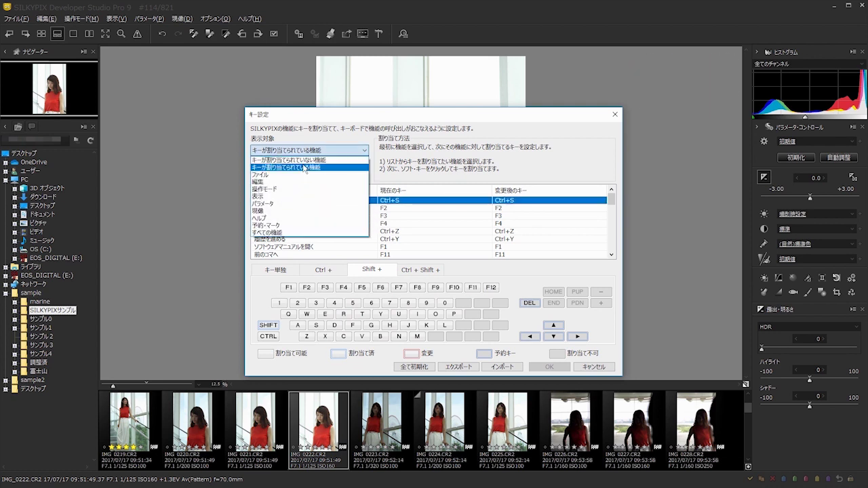
pyautogui.click(298, 160)
pyautogui.scroll(-5, 353, 226)
pyautogui.scroll(-8, 351, 226)
pyautogui.scroll(3, 350, 226)
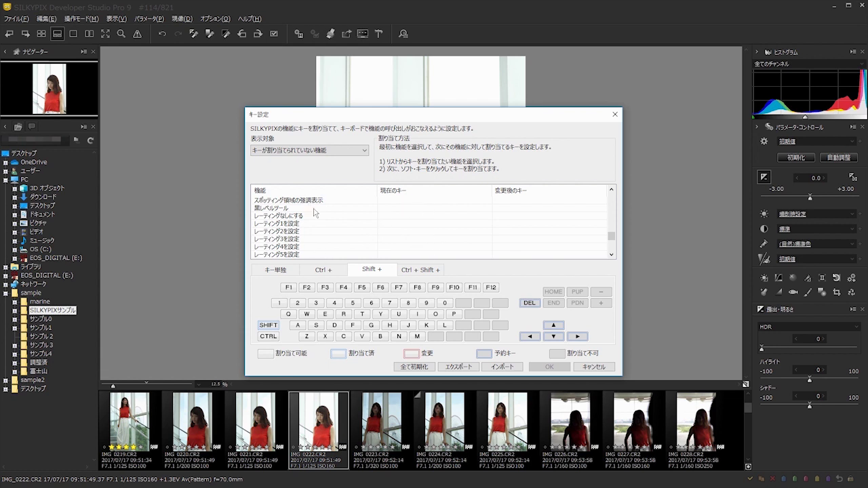
# - Check the available key combinations for レーティング1を設定 and assign it Shift+1
pyautogui.click(391, 227)
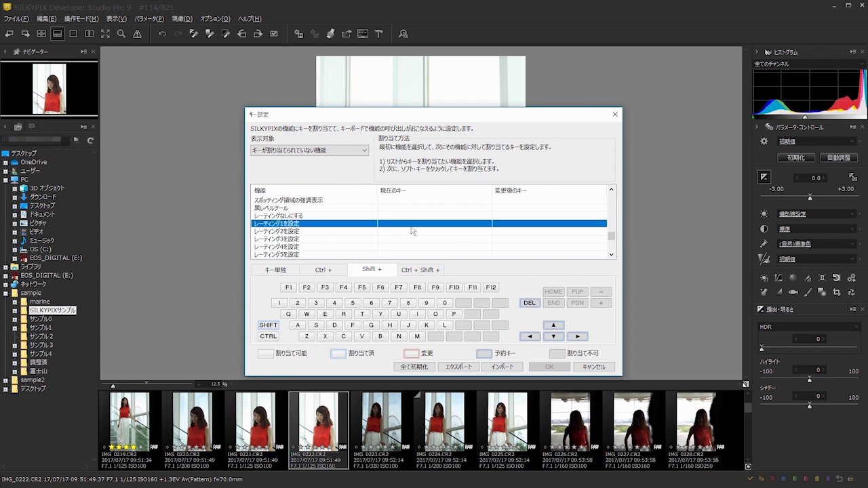
pyautogui.click(276, 271)
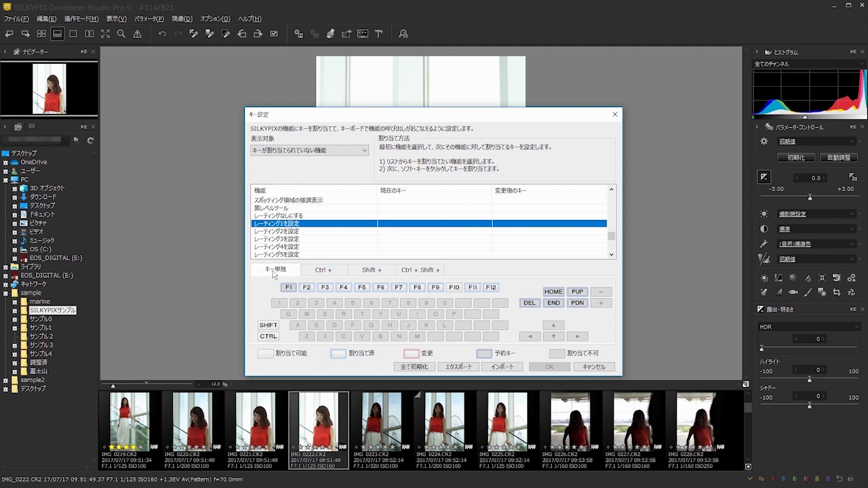
pyautogui.click(323, 271)
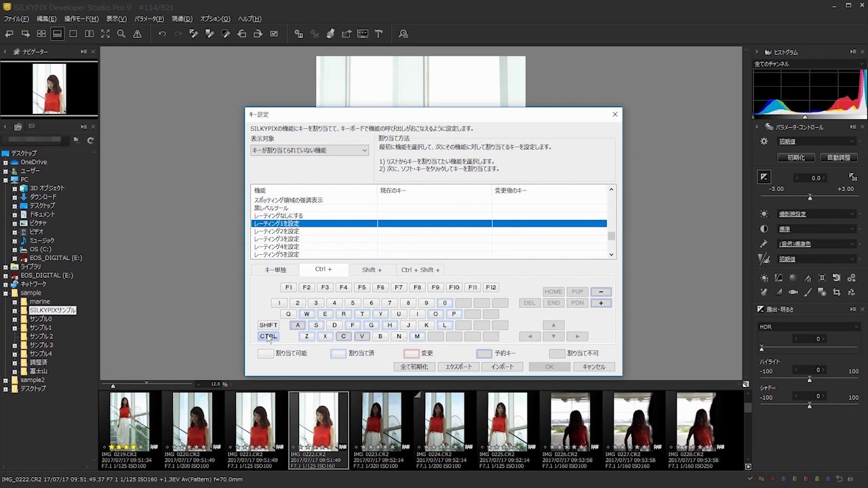
pyautogui.click(370, 270)
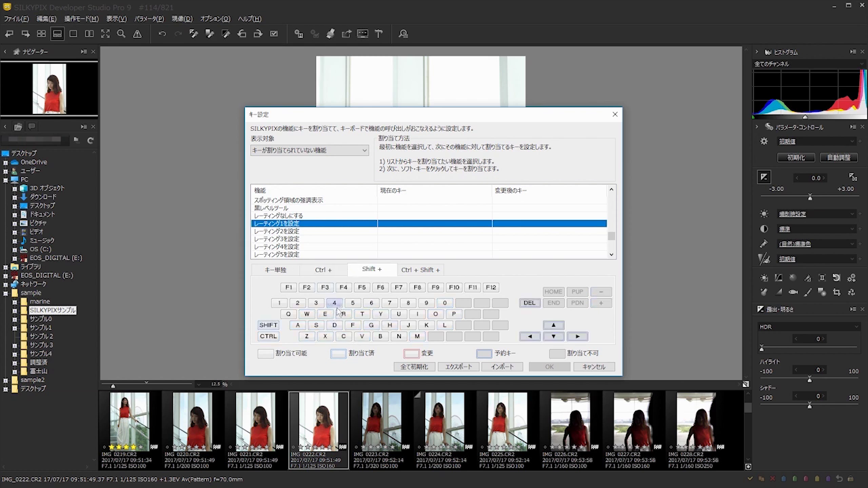
pyautogui.click(279, 303)
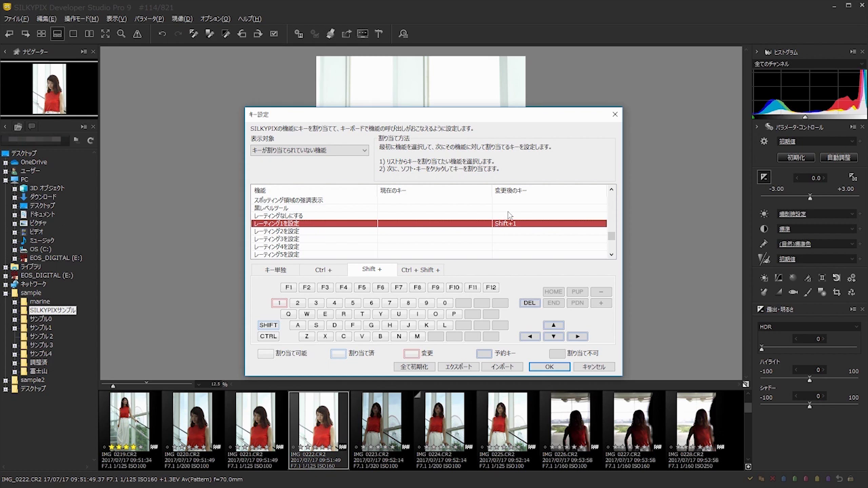
# - Assign Shift+2 to レーティング2を設定 and save the key settings
pyautogui.click(506, 233)
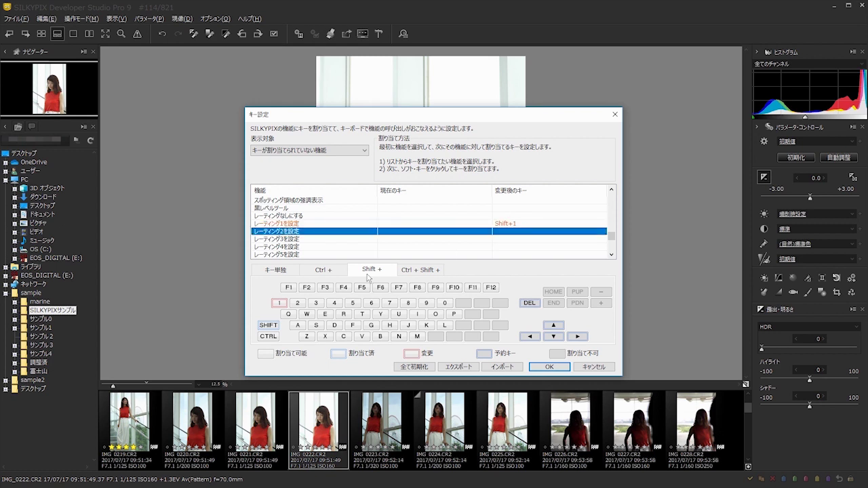
pyautogui.click(298, 303)
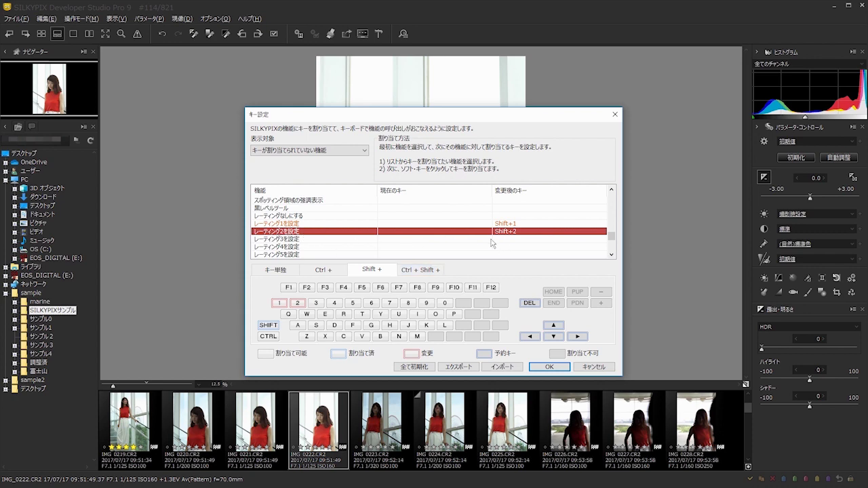
pyautogui.click(542, 366)
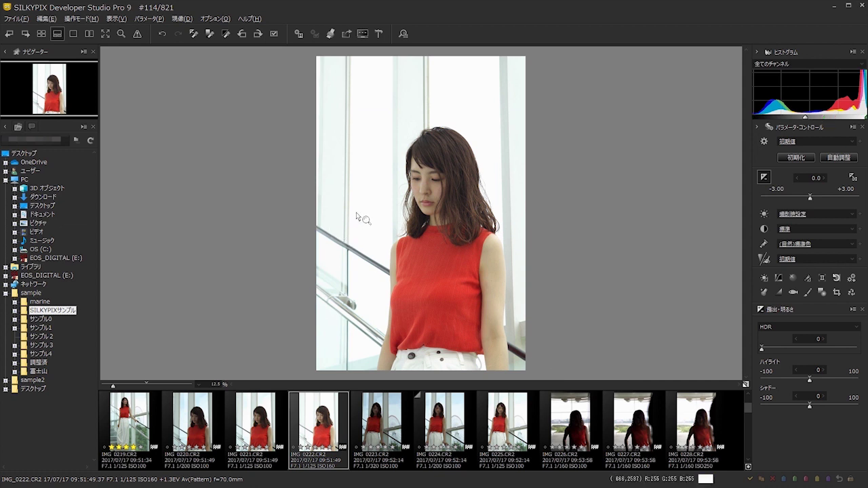
# - Rate IMG_0222.CR2 and the following photo, IMG_0223.CR2, with one star each
pyautogui.press('1')
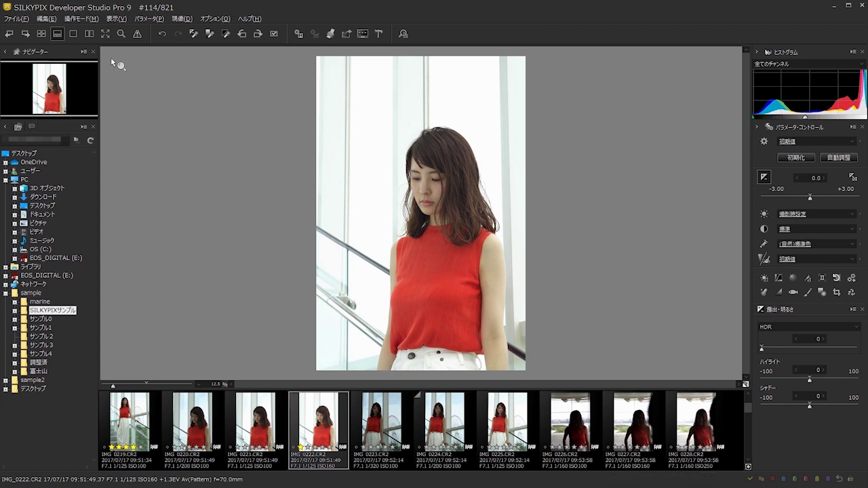
pyautogui.click(26, 37)
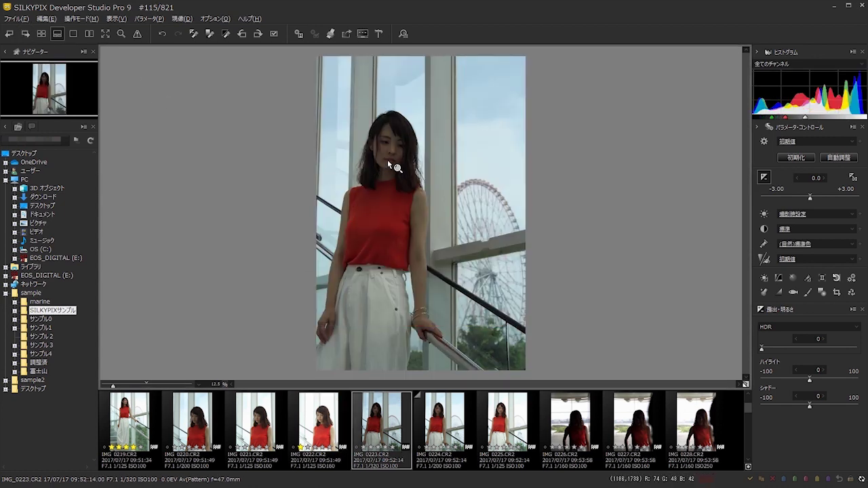
pyautogui.click(387, 154)
pyautogui.click(319, 163)
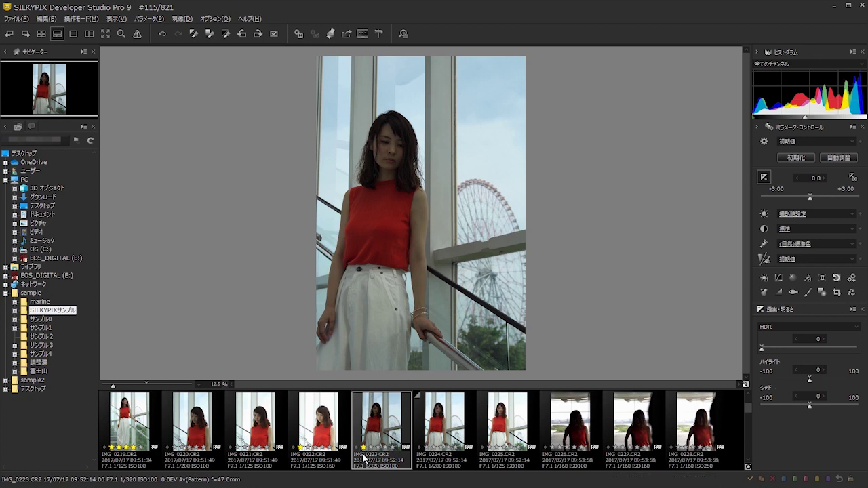
# - Switch to the thumbnail-only display and filter the folder to photos with a star rating
pyautogui.click(41, 33)
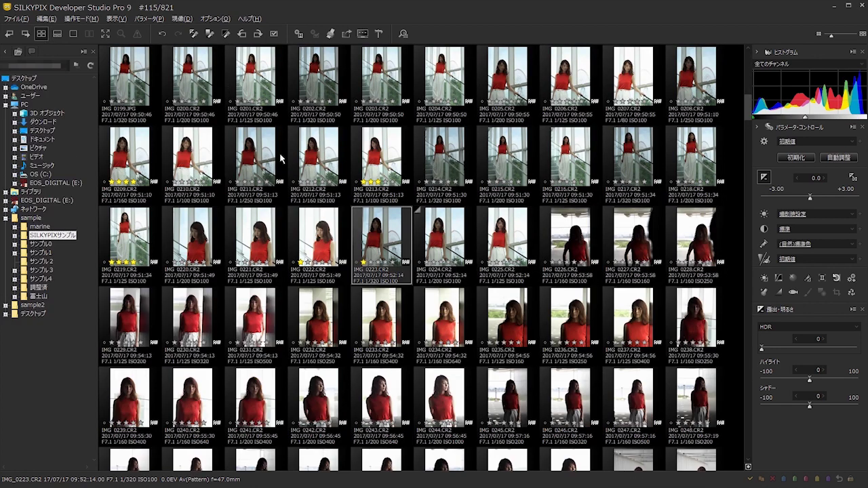
pyautogui.click(748, 466)
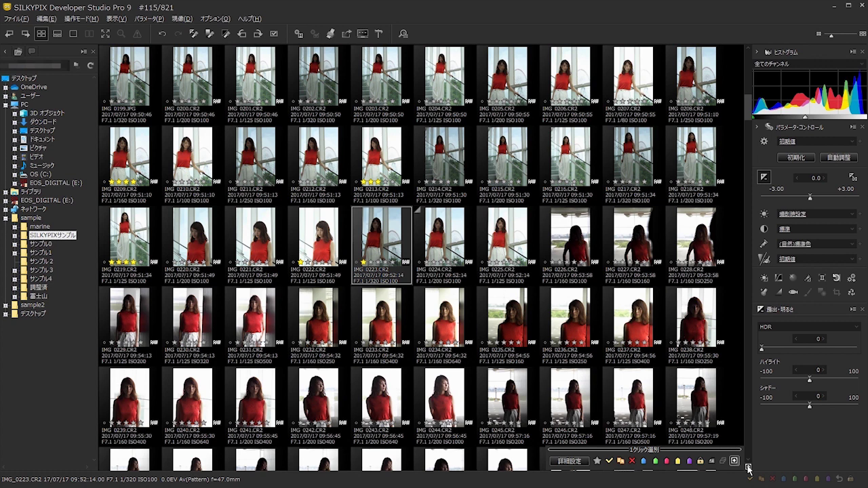
pyautogui.click(596, 461)
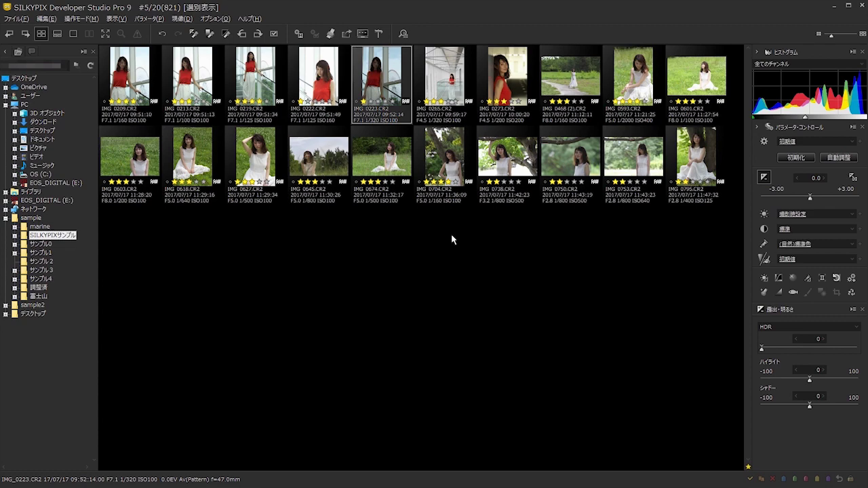
# - Clear the rating filter and give IMG_0314.CR2 the blue user mark
pyautogui.hotkey('ctrl', 'f')
pyautogui.click(473, 308)
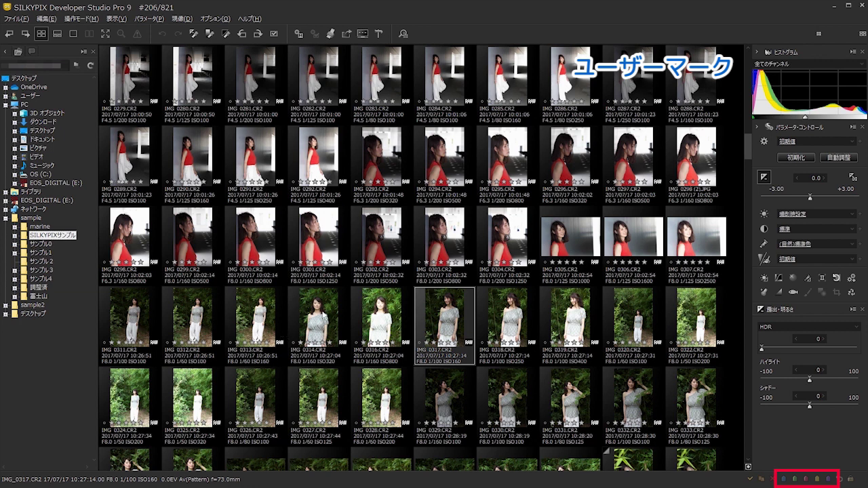
pyautogui.click(313, 319)
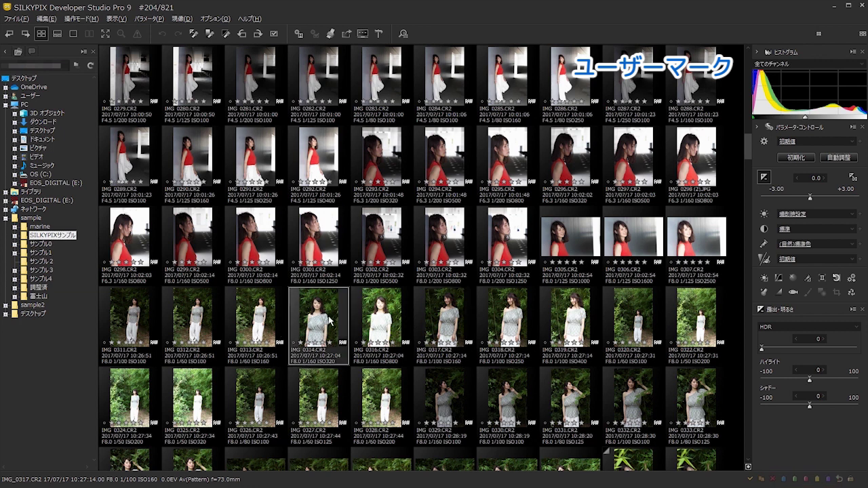
pyautogui.click(784, 480)
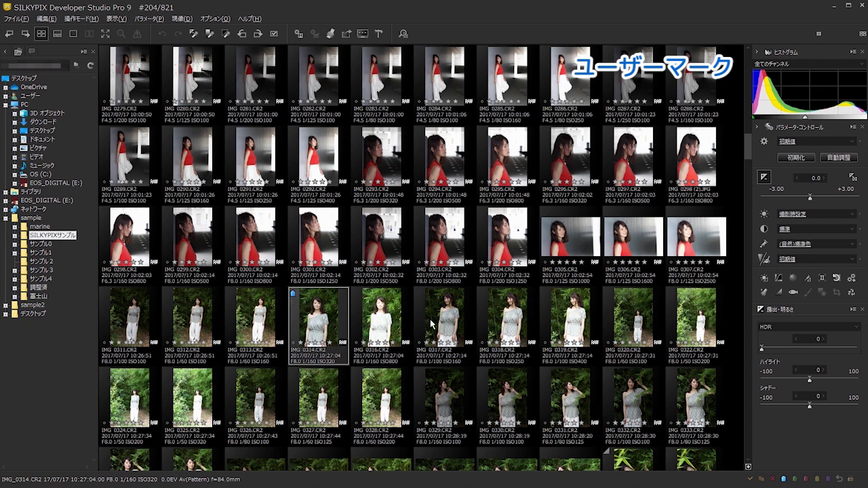
# - Give IMG_0317.CR2 and IMG_0327.CR2 the blue user mark
pyautogui.click(439, 326)
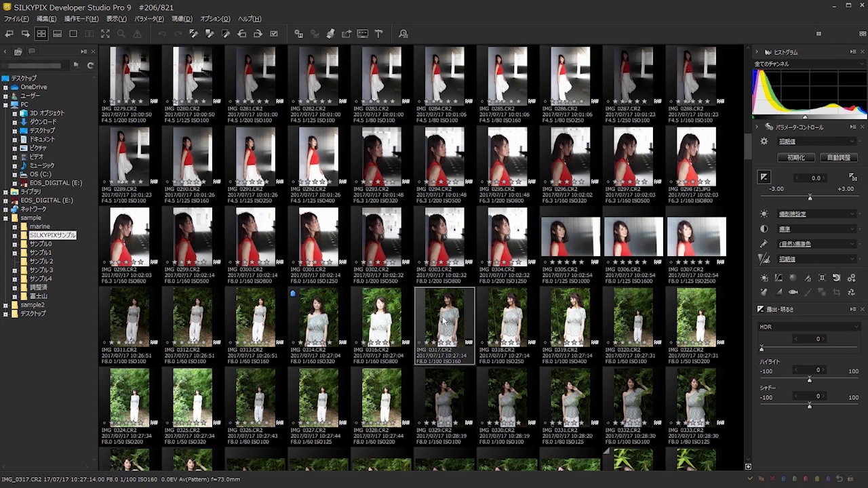
pyautogui.click(783, 479)
pyautogui.click(322, 405)
pyautogui.click(783, 479)
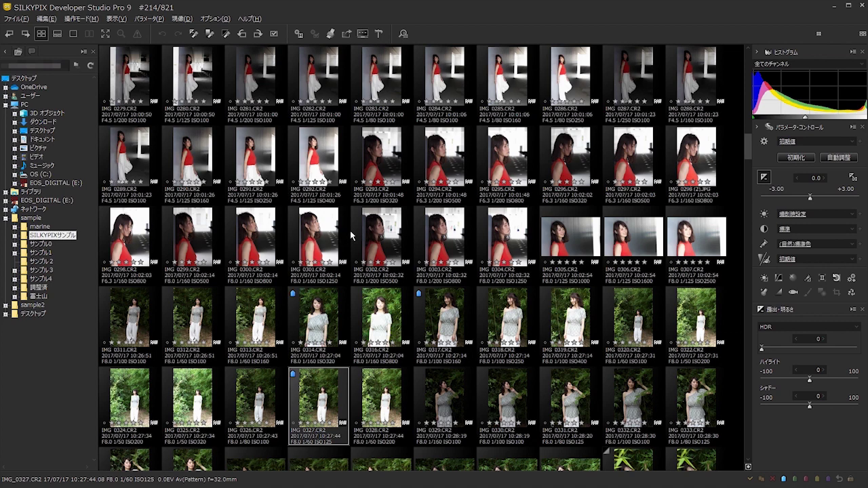
# - Give IMG_0269.CR2 and IMG_0270.CR2 the red user mark
pyautogui.scroll(1, 383, 212)
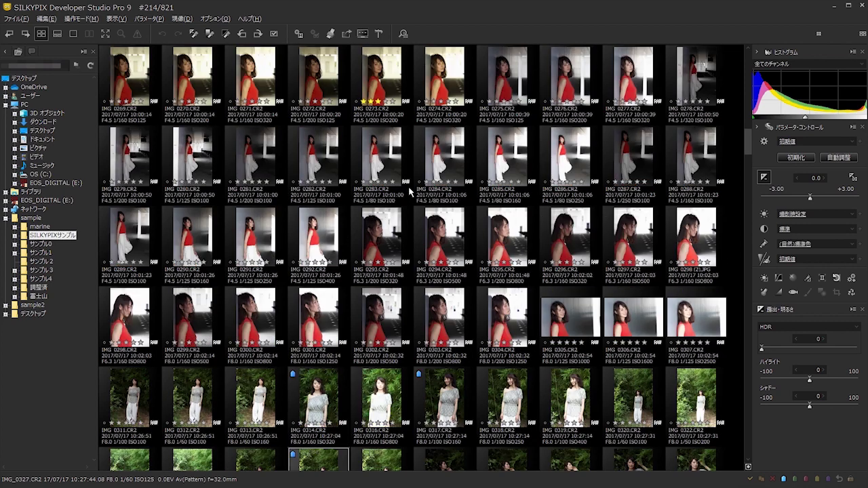
pyautogui.click(136, 85)
pyautogui.click(805, 480)
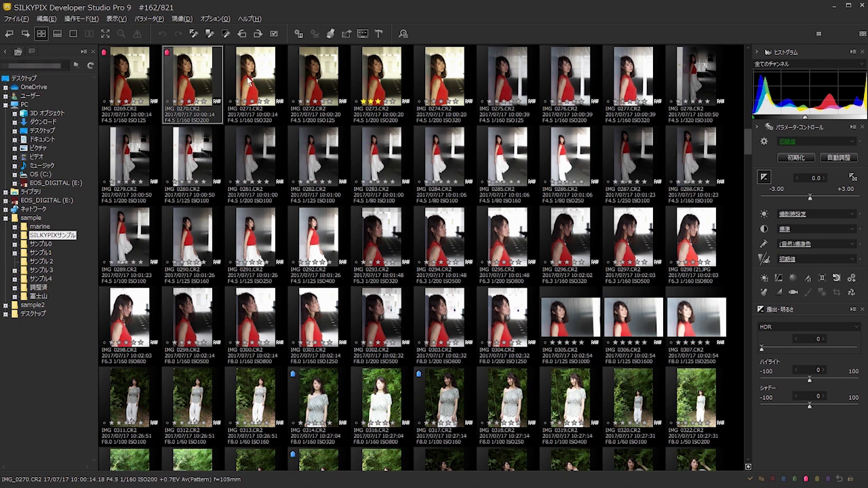
# - Select the photos from IMG_0271.CR2 through IMG_0307.CR2 and give them all the red user mark
pyautogui.click(251, 80)
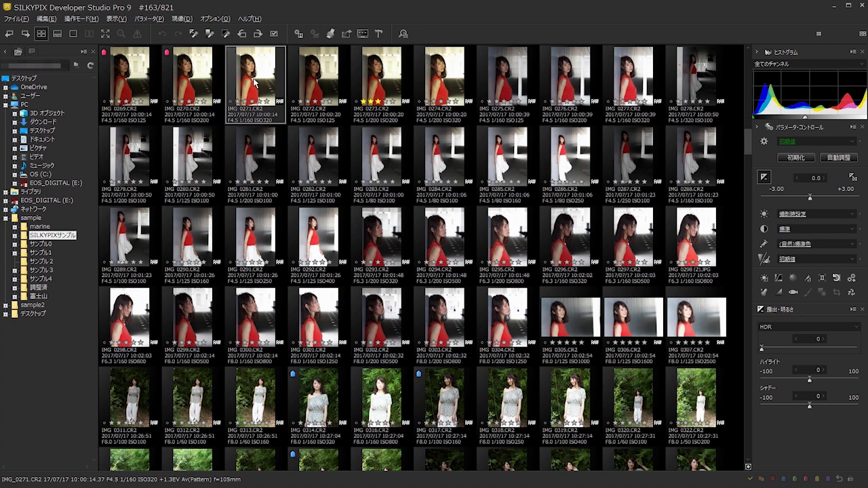
pyautogui.keyDown('shift'); pyautogui.click(695, 327); pyautogui.keyUp('shift')
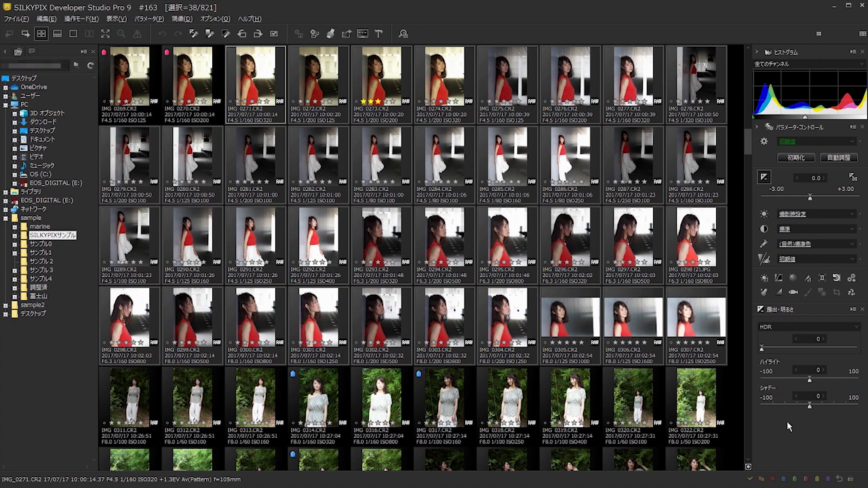
pyautogui.click(806, 480)
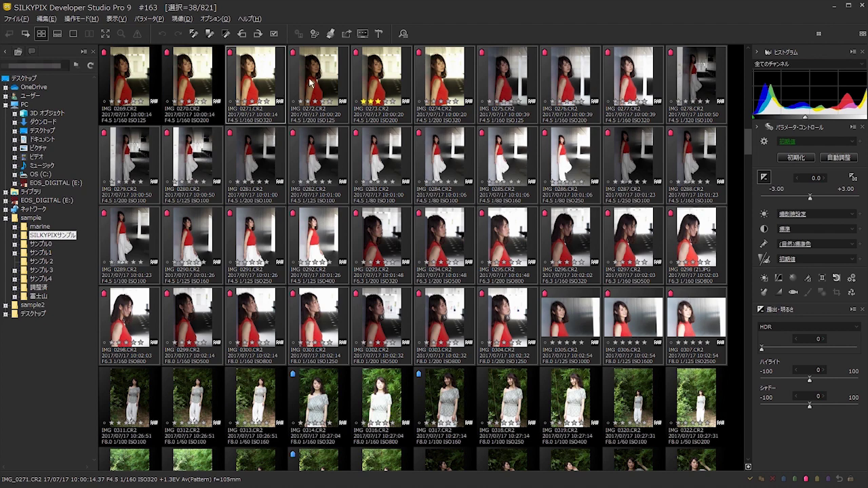
# - Select the photos from IMG_0311.CR2 through IMG_0351.CR2 and give them all the blue user mark
pyautogui.scroll(-3, 395, 293)
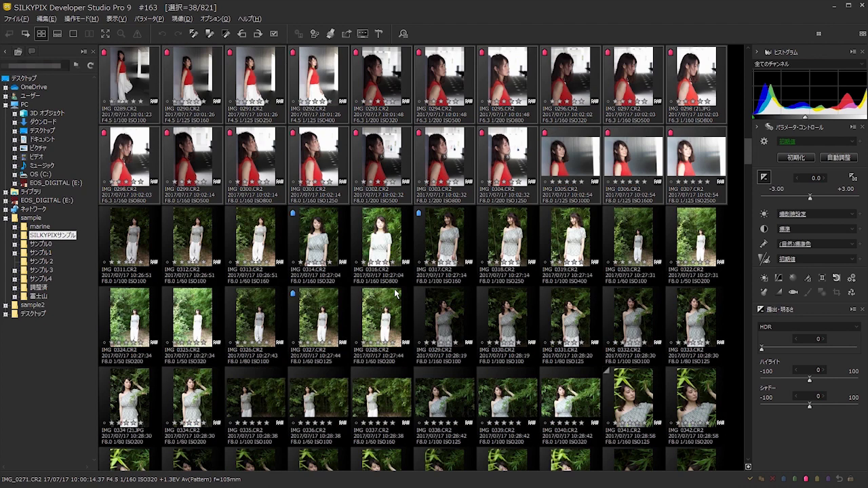
pyautogui.click(139, 157)
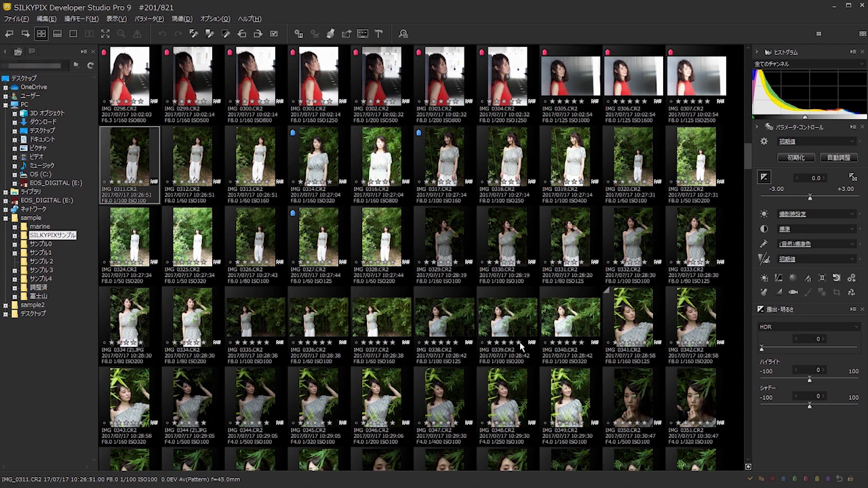
pyautogui.keyDown('shift'); pyautogui.click(692, 402); pyautogui.keyUp('shift')
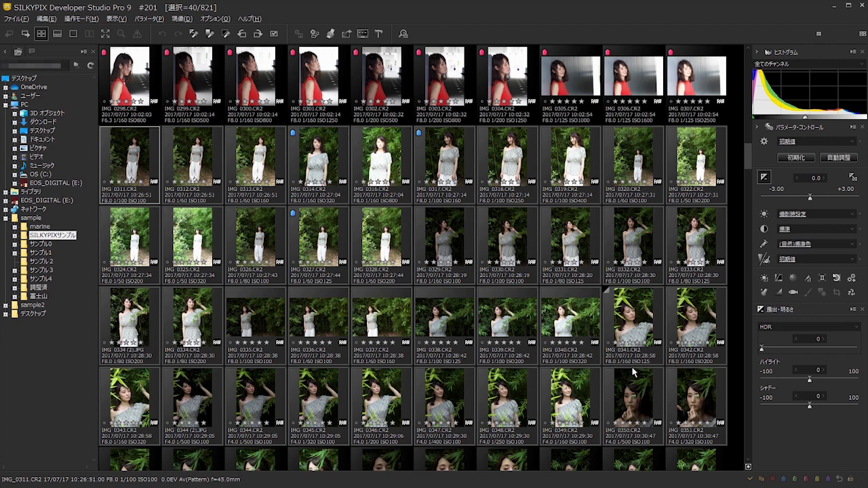
pyautogui.click(785, 480)
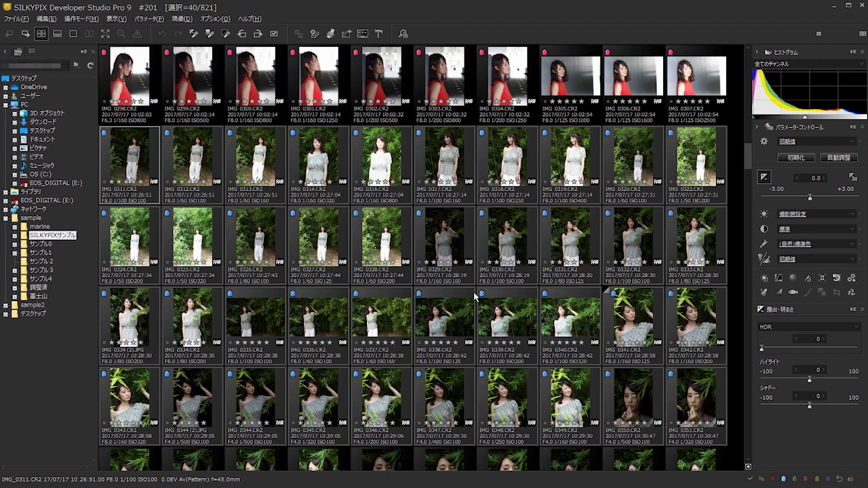
# - Filter the thumbnails to show only the photos with the blue user mark
pyautogui.click(442, 248)
pyautogui.scroll(-1, 447, 253)
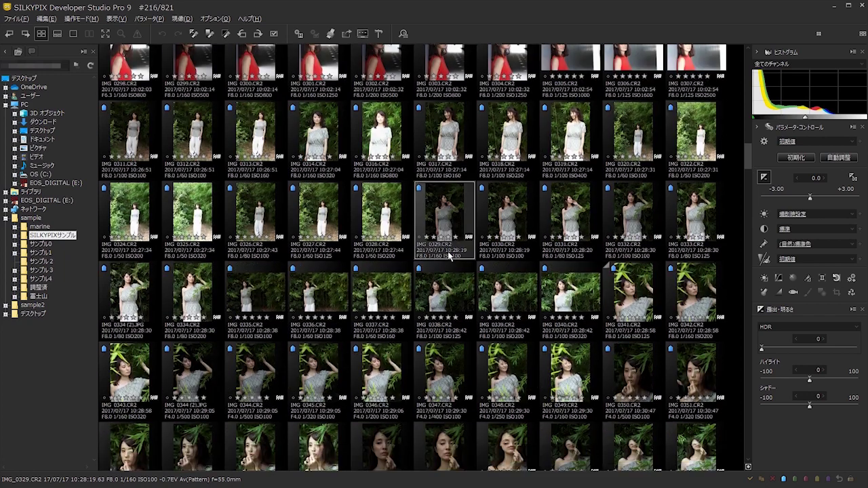
pyautogui.scroll(-2, 448, 254)
pyautogui.scroll(8, 332, 199)
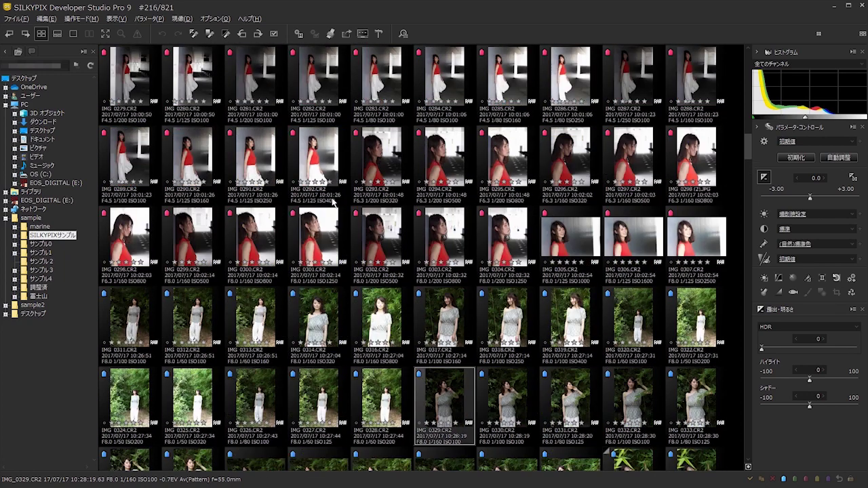
pyautogui.click(748, 467)
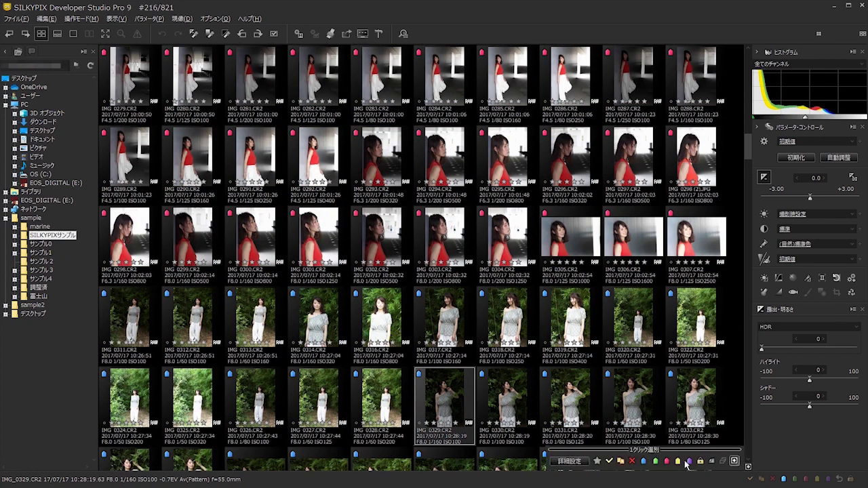
pyautogui.click(643, 461)
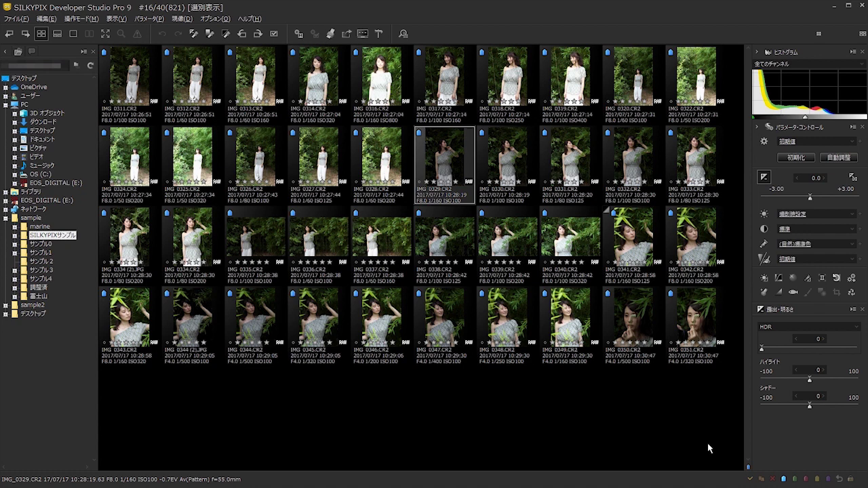
# - Switch the filter to show only red-marked photos, and clear it to show all photos again
pyautogui.moveTo(745, 467)
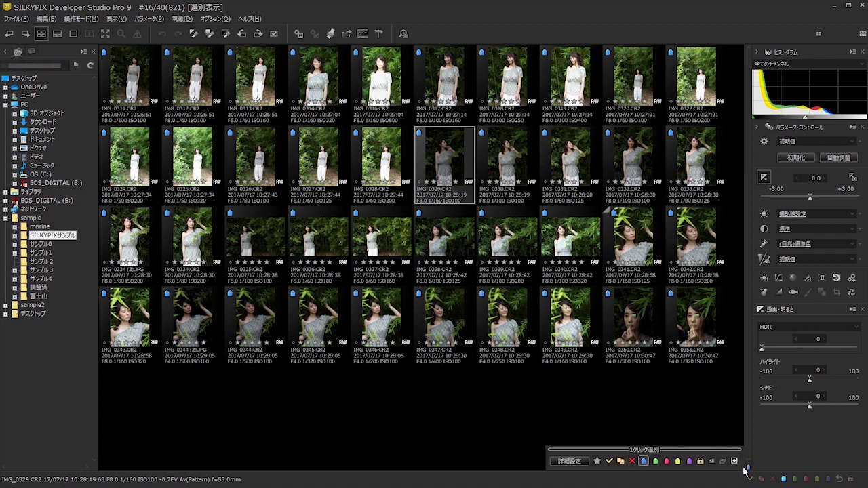
pyautogui.click(666, 460)
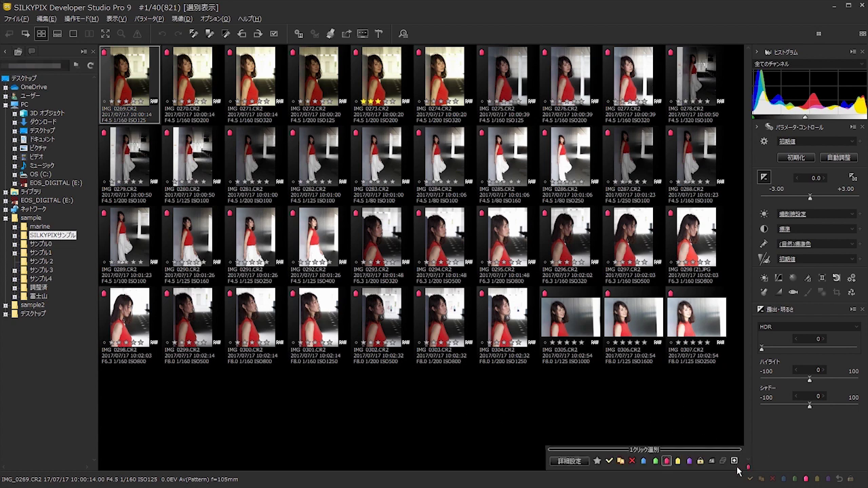
pyautogui.click(734, 462)
# - Add IMG_0355, 0357, 0360, 0363, 0367, 0370, 0373 and 0378–0380 to the selection and give the selected photos the yellow user mark
pyautogui.scroll(-3, 495, 314)
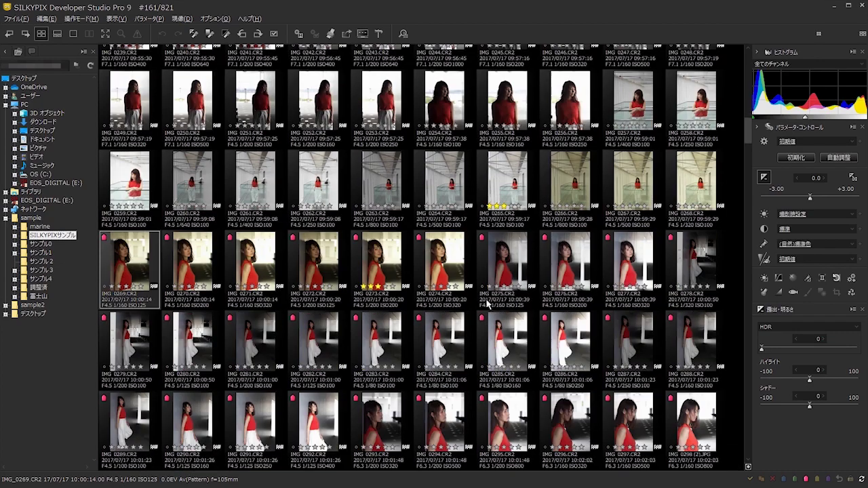
pyautogui.scroll(-6, 498, 278)
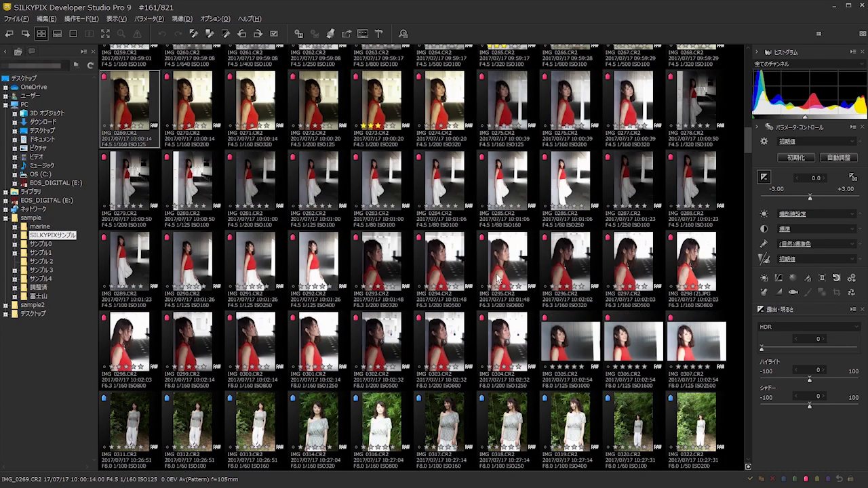
pyautogui.scroll(-1, 498, 278)
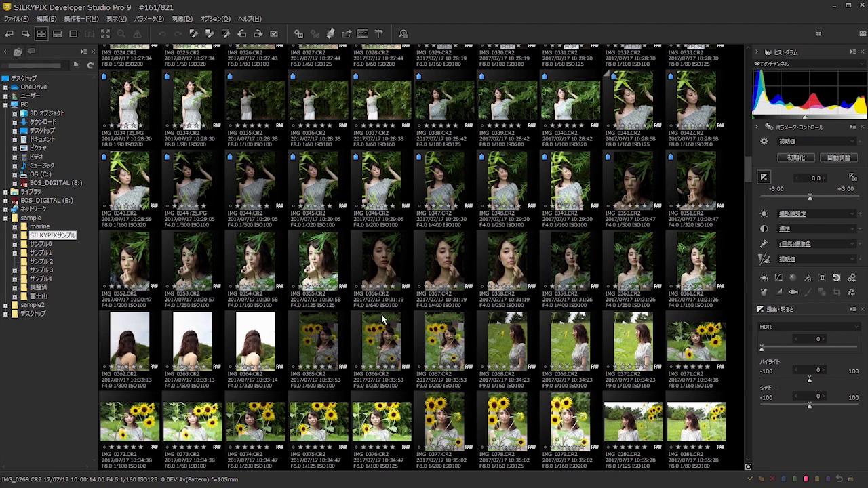
pyautogui.keyDown('ctrl'); pyautogui.click(316, 262); pyautogui.keyUp('ctrl')
pyautogui.keyDown('ctrl'); pyautogui.click(444, 265); pyautogui.keyUp('ctrl')
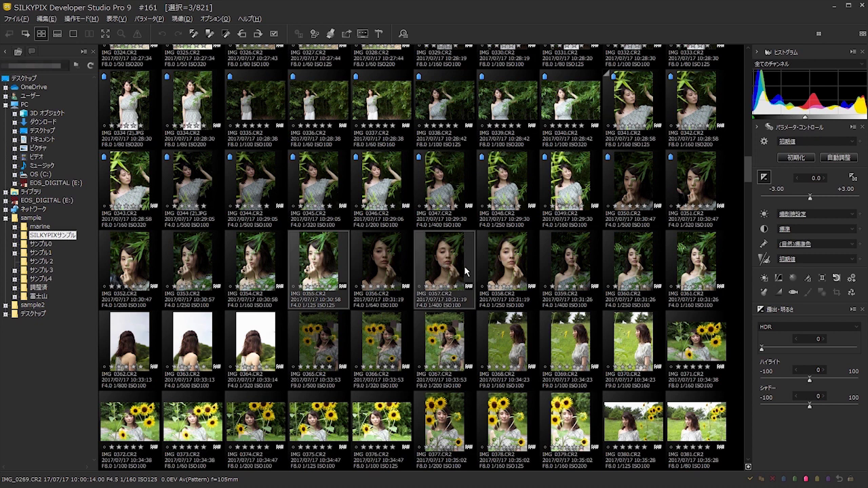
pyautogui.keyDown('ctrl'); pyautogui.click(440, 352); pyautogui.keyUp('ctrl')
pyautogui.keyDown('ctrl'); pyautogui.click(509, 435); pyautogui.keyUp('ctrl')
pyautogui.keyDown('ctrl'); pyautogui.click(566, 431); pyautogui.keyUp('ctrl')
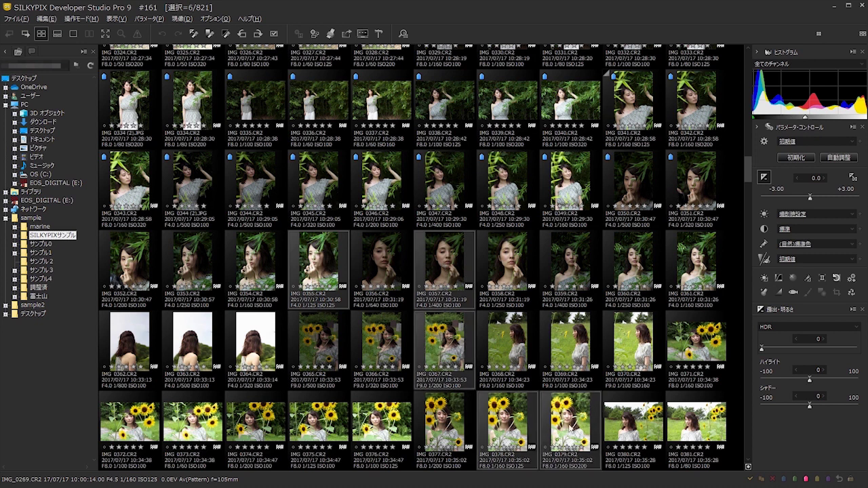
pyautogui.keyDown('ctrl'); pyautogui.click(638, 428); pyautogui.keyUp('ctrl')
pyautogui.keyDown('ctrl'); pyautogui.click(634, 343); pyautogui.keyUp('ctrl')
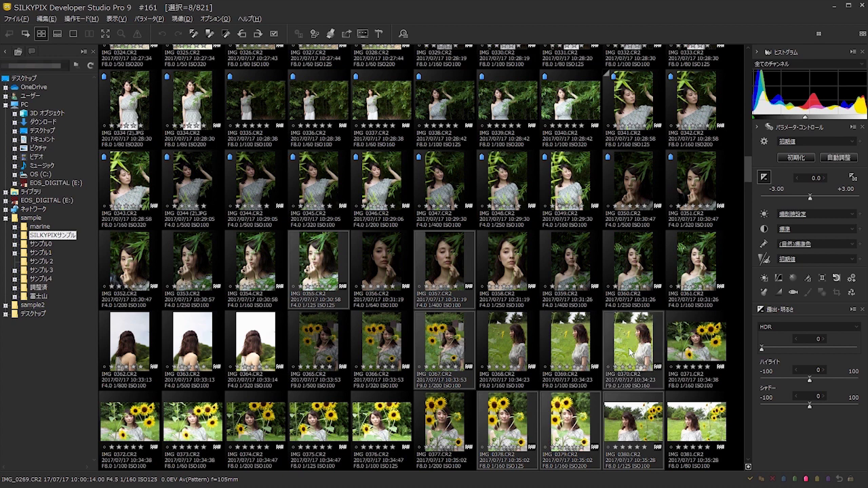
pyautogui.keyDown('ctrl'); pyautogui.click(632, 272); pyautogui.keyUp('ctrl')
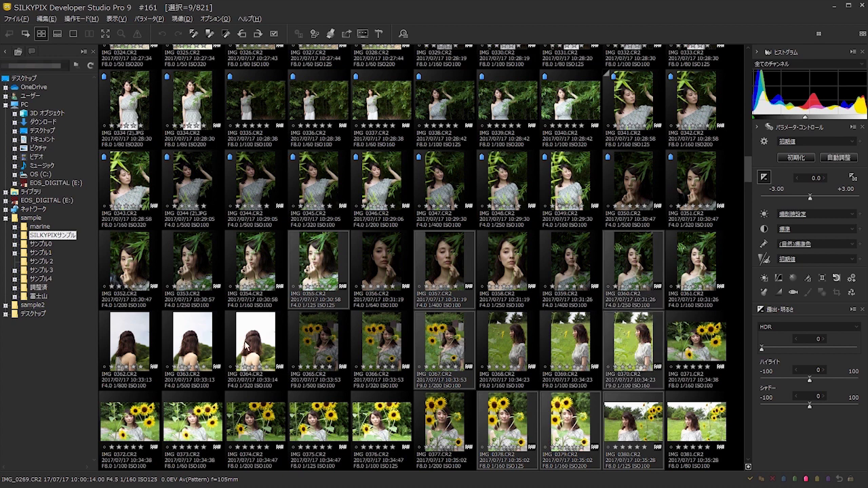
pyautogui.keyDown('ctrl'); pyautogui.click(205, 424); pyautogui.keyUp('ctrl')
pyautogui.keyDown('ctrl'); pyautogui.click(201, 341); pyautogui.keyUp('ctrl')
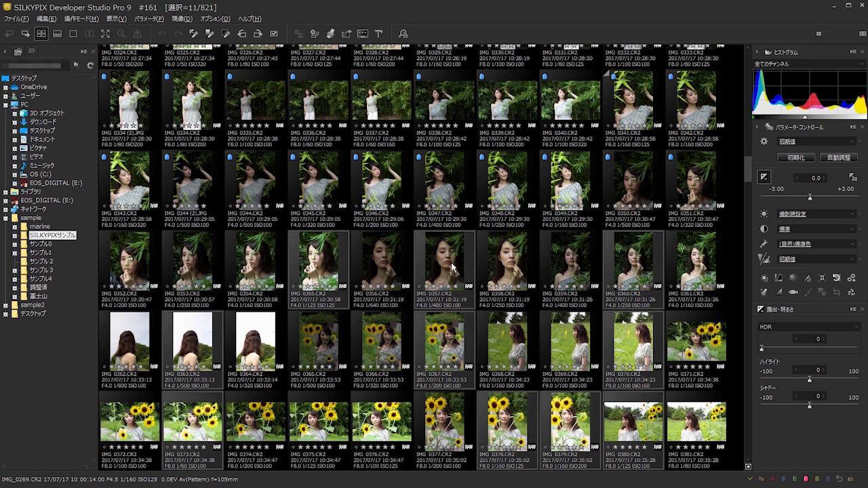
pyautogui.click(818, 480)
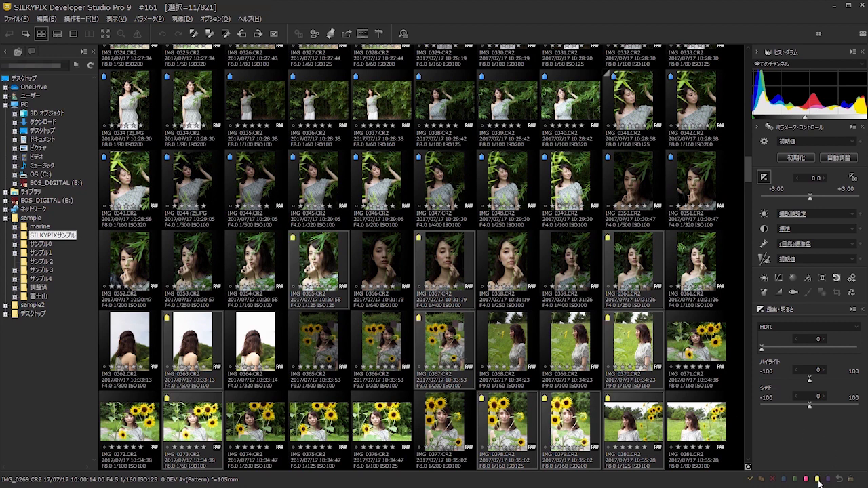
# - Add the purple and blue user marks to the same selected photos, and drop the multiple selection
pyautogui.click(827, 479)
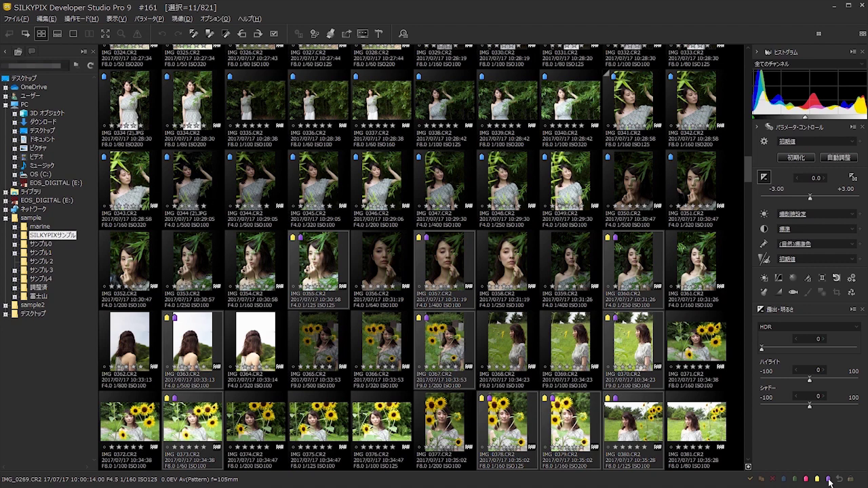
pyautogui.click(784, 479)
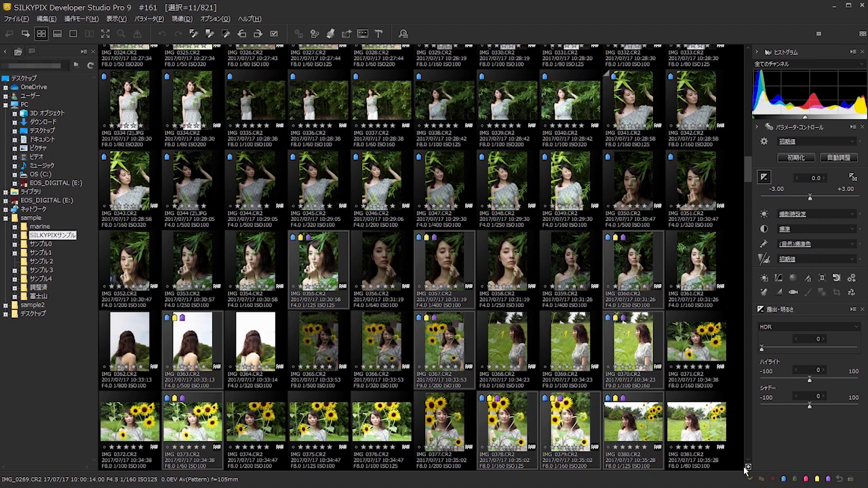
pyautogui.click(322, 344)
# - Select the blue-background photos IMG_0419.CR2 through IMG_0424.CR2 and set their exposure compensation to +0.90
pyautogui.scroll(-2, 404, 285)
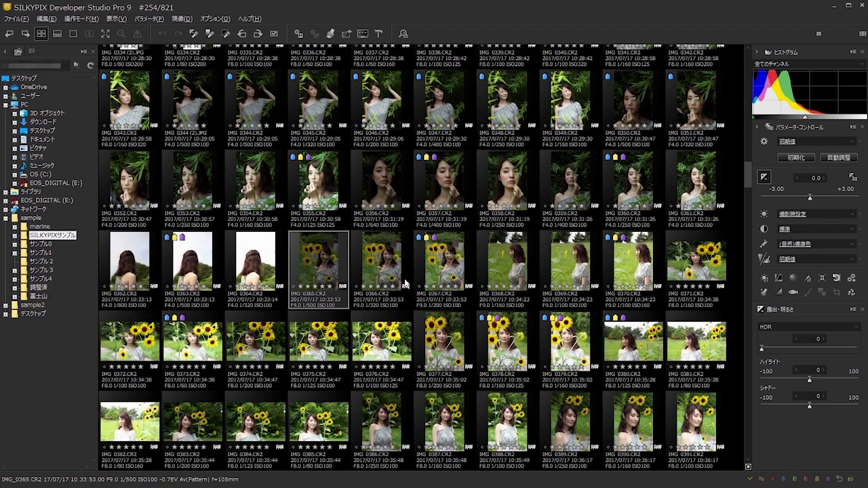
pyautogui.scroll(-4, 404, 285)
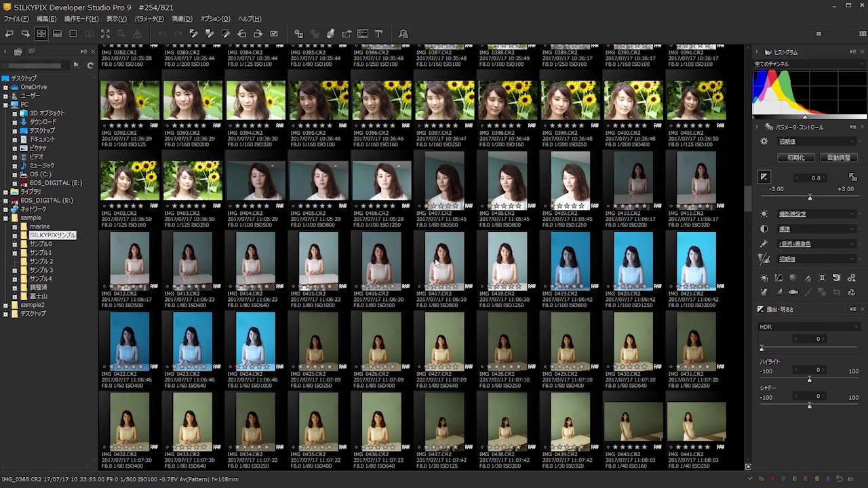
pyautogui.click(569, 267)
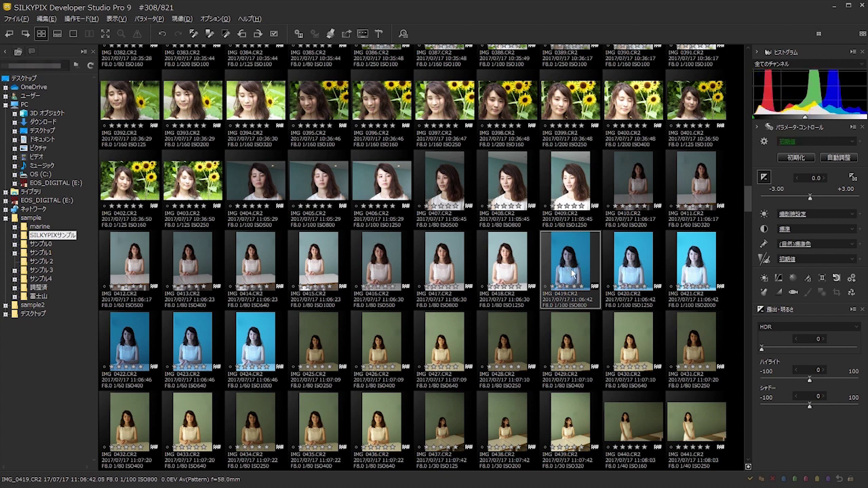
pyautogui.keyDown('shift'); pyautogui.click(259, 352); pyautogui.keyUp('shift')
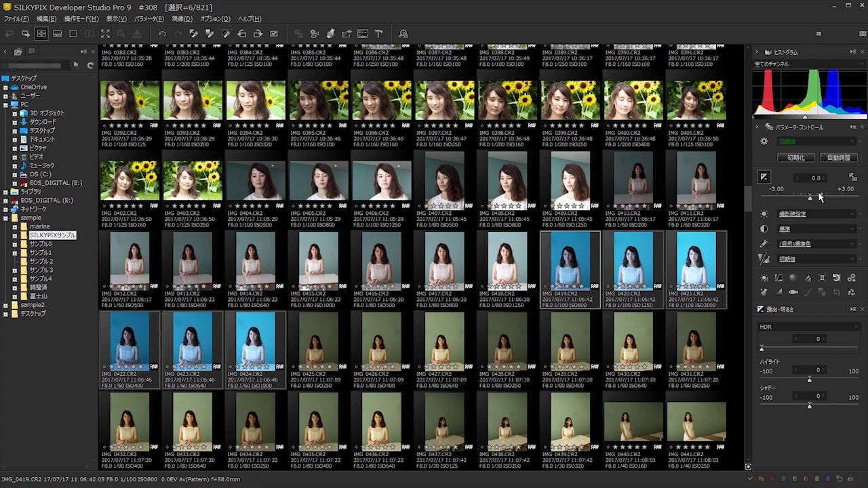
pyautogui.moveTo(812, 200); pyautogui.dragTo(825, 202)
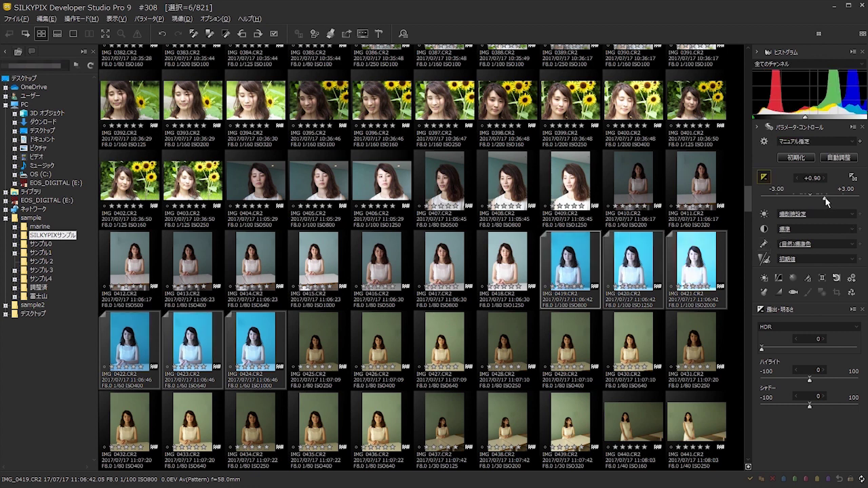
# - Set the exposure compensation of the six selected photos to -1.0 and apply auto adjustment to them
pyautogui.click(793, 200)
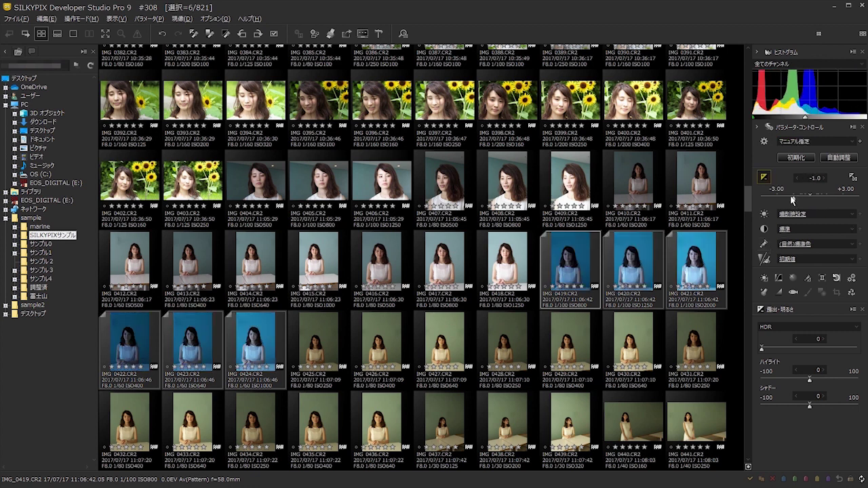
pyautogui.click(838, 159)
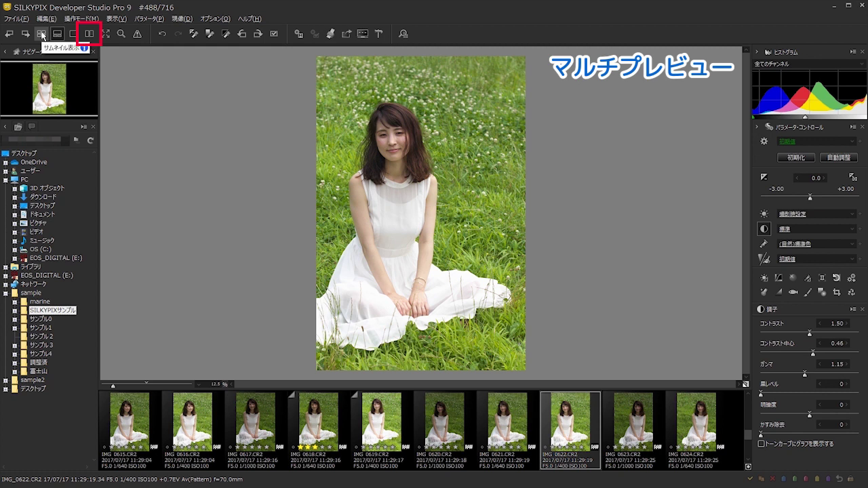
# - Show IMG_0622.CR2 in multi preview and compare exposure compensation of +0.70 and -0.60 against the reference preview
pyautogui.click(89, 35)
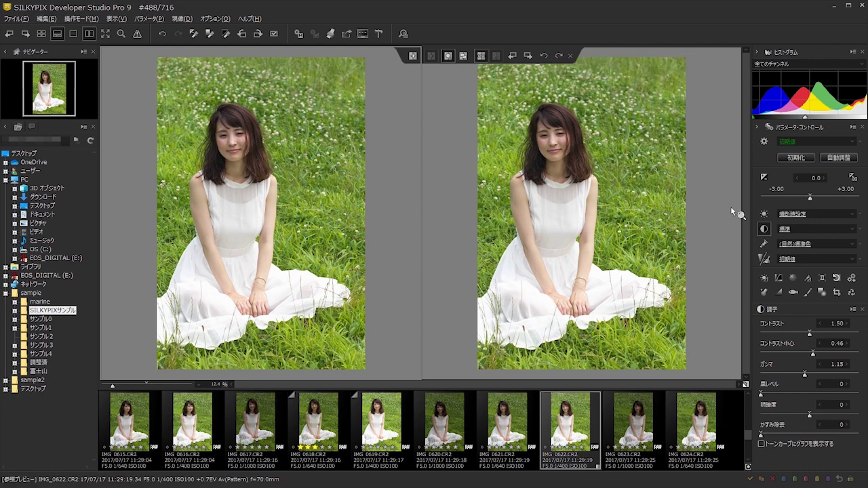
pyautogui.moveTo(816, 201); pyautogui.dragTo(797, 200)
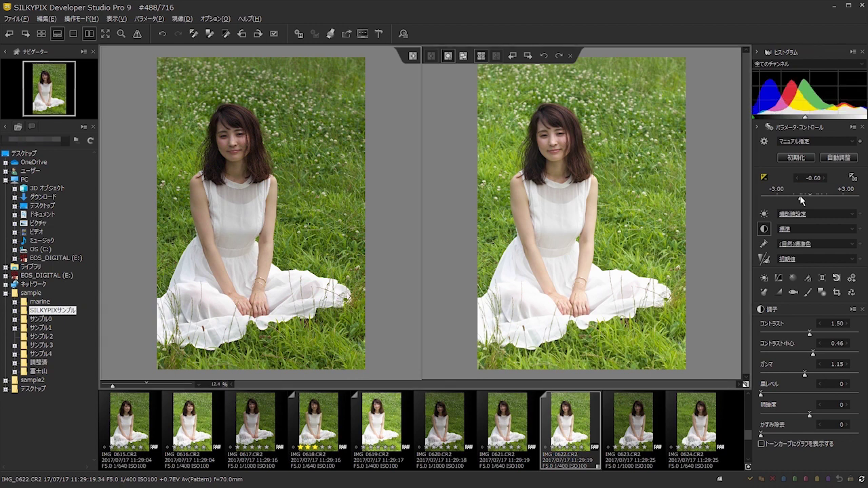
pyautogui.moveTo(798, 198); pyautogui.dragTo(821, 198)
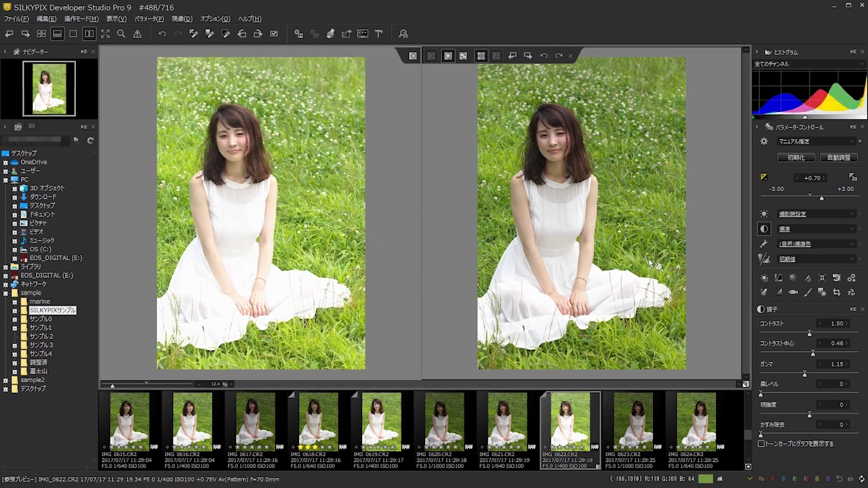
pyautogui.moveTo(821, 201); pyautogui.dragTo(802, 201)
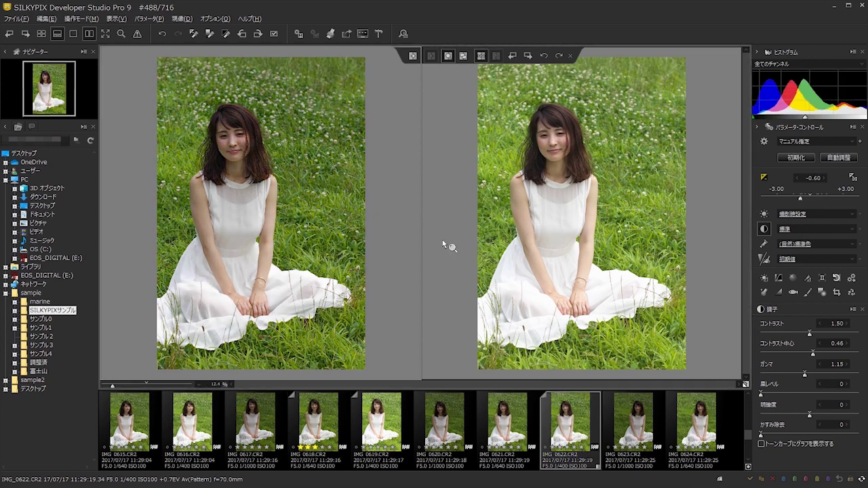
# - Examine the face in both previews at 100%, set the exposure compensation to +0.40, and return to the whole-image view
pyautogui.click(251, 141)
pyautogui.moveTo(269, 187); pyautogui.dragTo(309, 223)
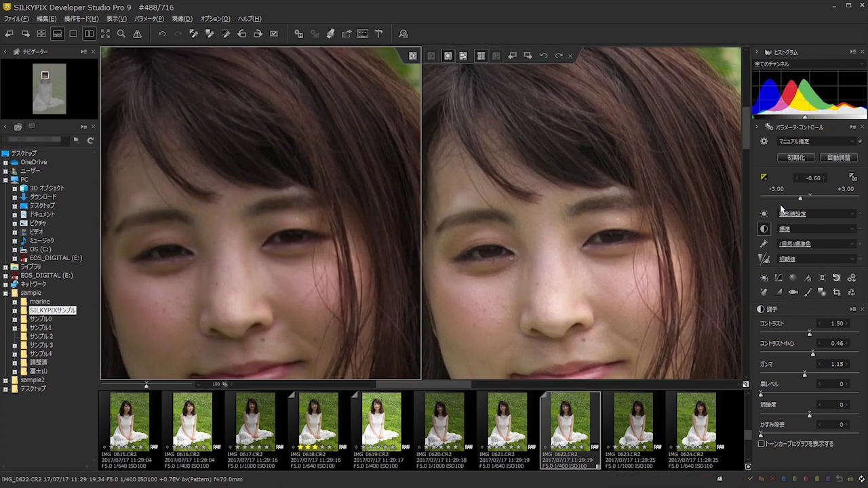
pyautogui.moveTo(801, 201); pyautogui.dragTo(820, 197)
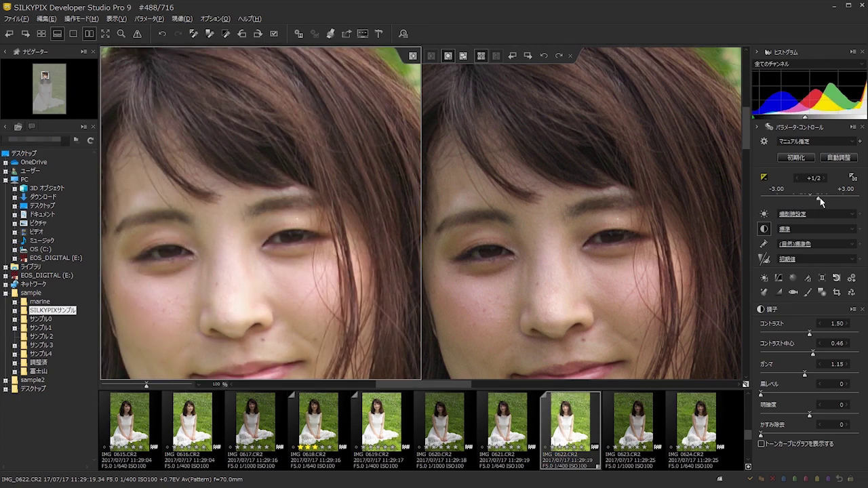
pyautogui.click(281, 215)
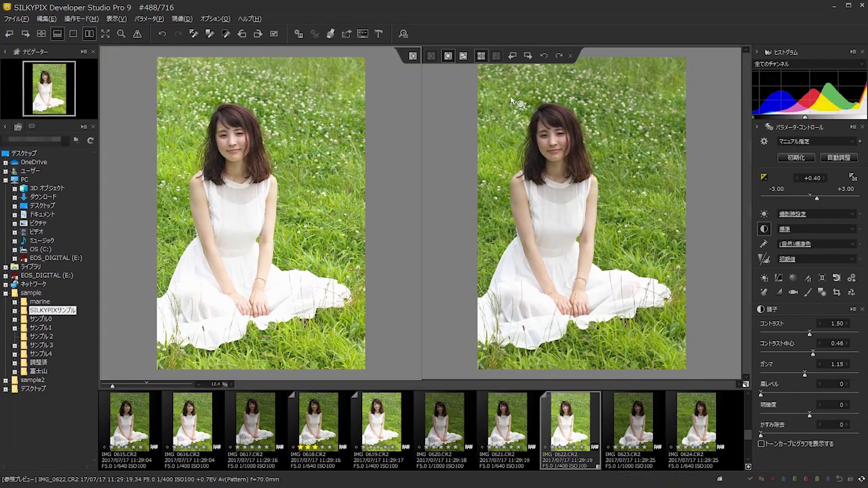
# - Compare IMG_0621.CR2, IMG_0620.CR2 and IMG_0619.CR2 with the reference IMG_0622.CR2 at 100% and whole-image size, and return to IMG_0620.CR2
pyautogui.click(506, 424)
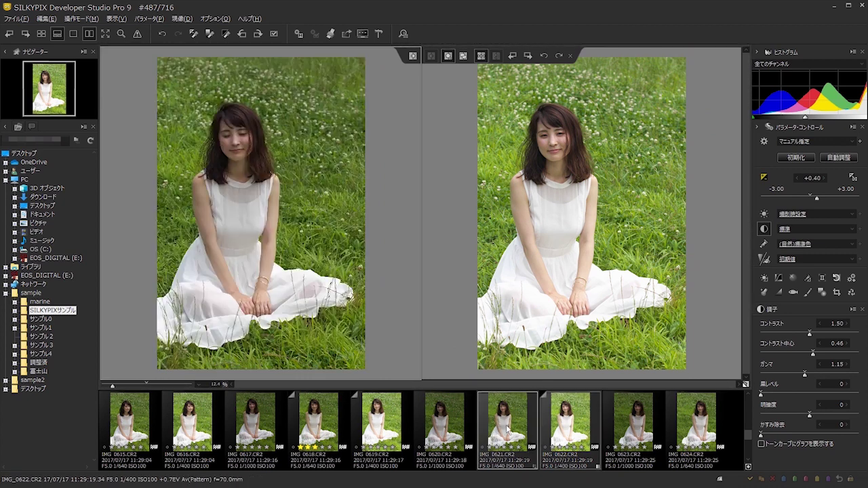
pyautogui.click(446, 427)
pyautogui.click(249, 131)
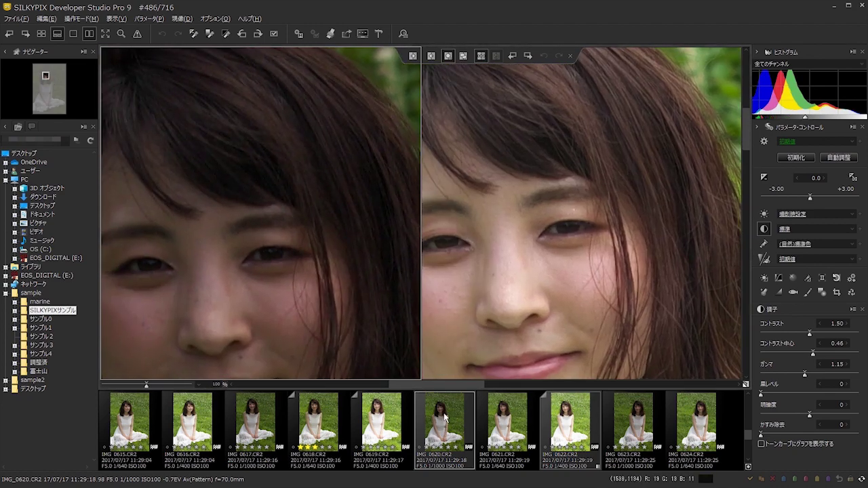
pyautogui.click(391, 426)
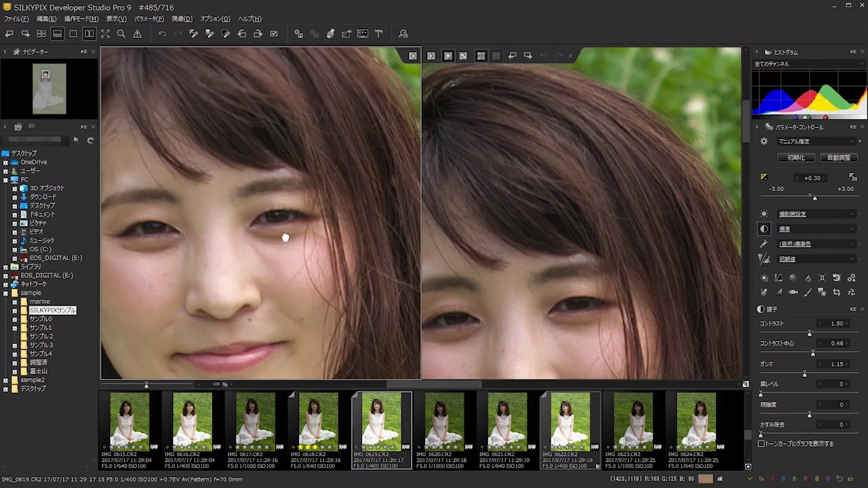
pyautogui.click(304, 209)
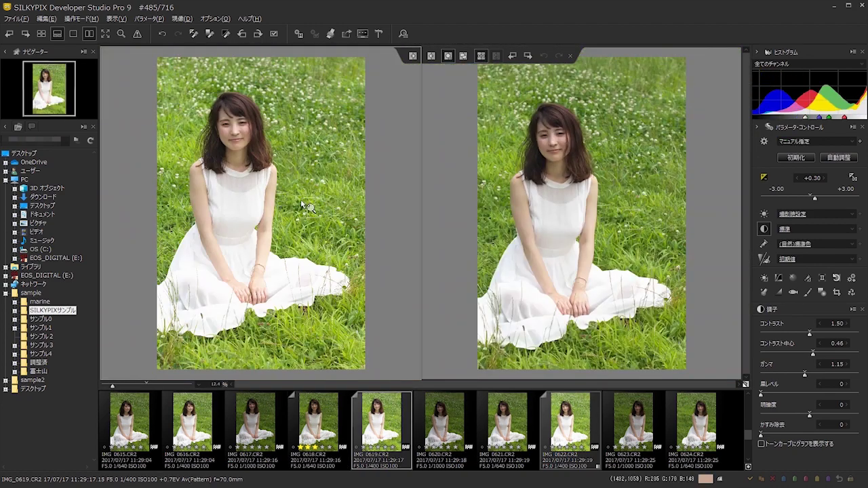
pyautogui.click(472, 427)
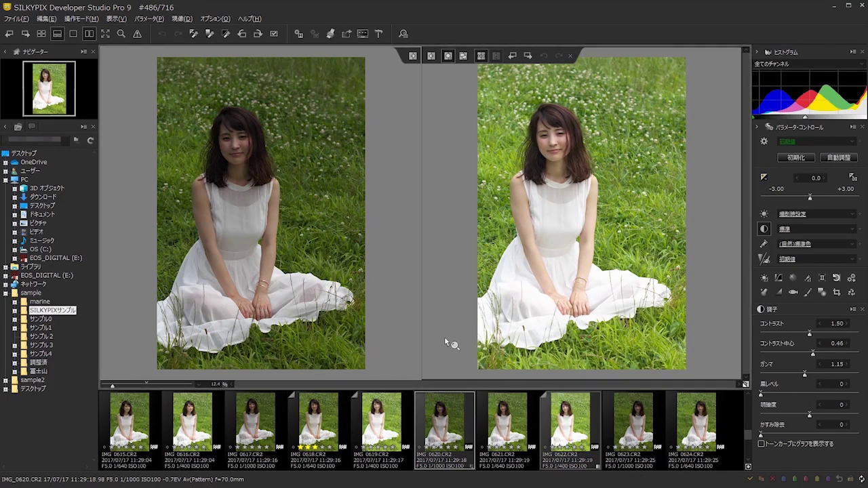
# - Pan the two linked previews together and turn off their view synchronization, staying in reference preview mode
pyautogui.click(481, 56)
pyautogui.moveTo(286, 213)
pyautogui.mouseDown()
pyautogui.moveTo(310, 248)
pyautogui.moveTo(310, 228)
pyautogui.moveTo(294, 230)
pyautogui.moveTo(283, 206)
pyautogui.mouseUp()
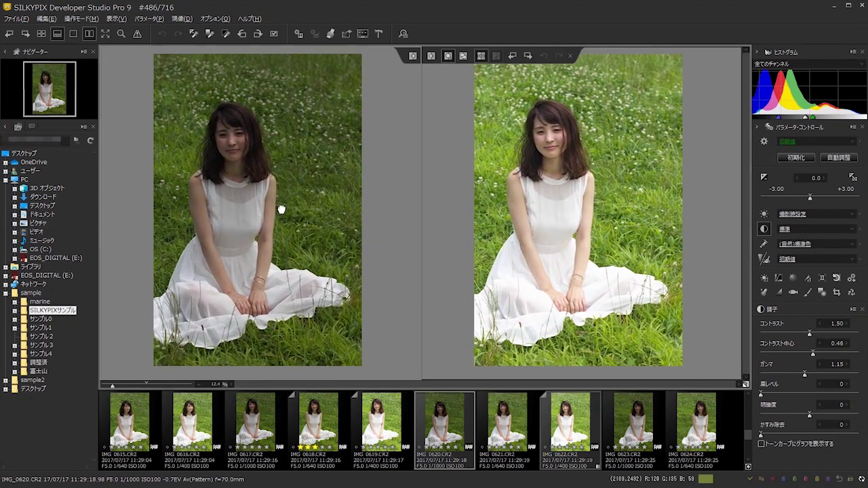
pyautogui.click(482, 56)
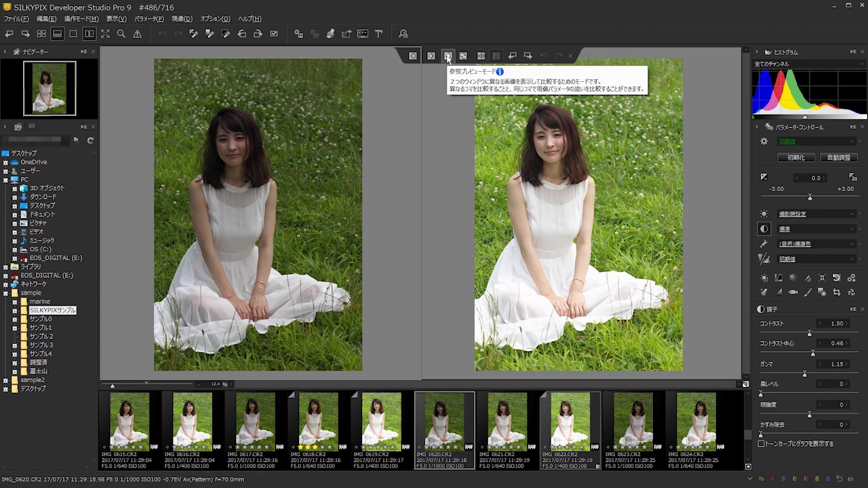
pyautogui.click(447, 57)
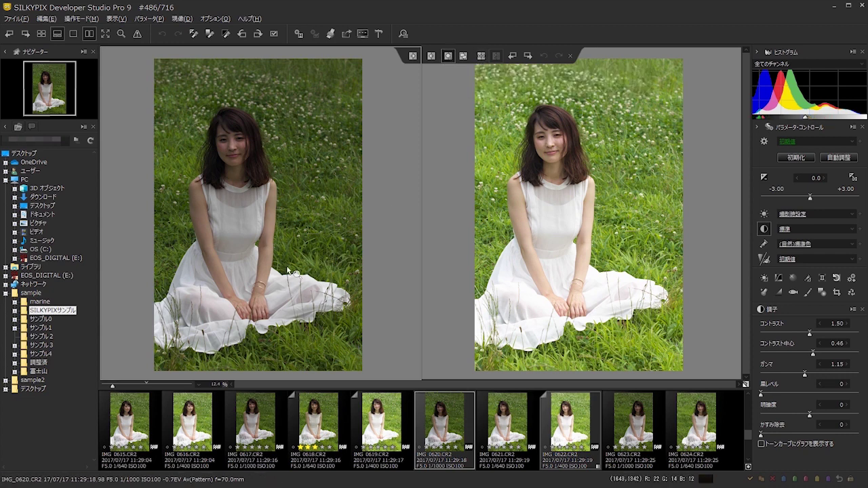
# - Show IMG_0620.CR2 in both previews and set its exposure compensation to +0.40
pyautogui.click(463, 57)
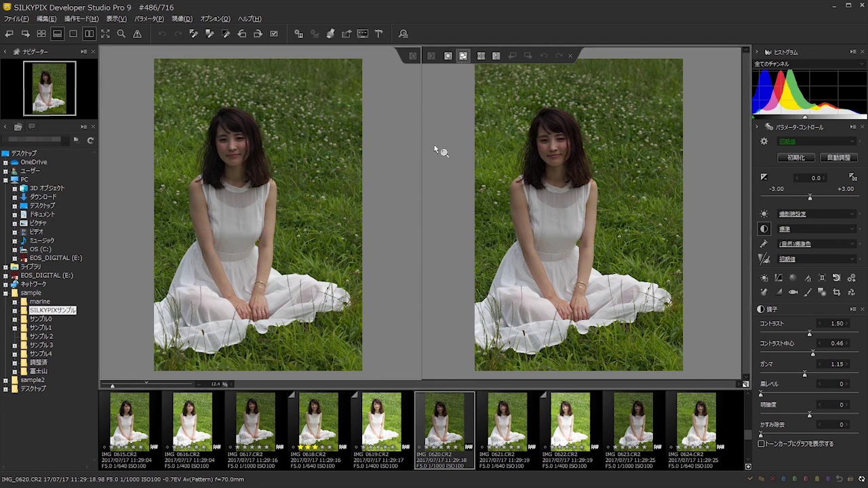
pyautogui.moveTo(811, 198)
pyautogui.mouseDown()
pyautogui.moveTo(824, 200)
pyautogui.moveTo(806, 195)
pyautogui.moveTo(816, 194)
pyautogui.mouseUp()
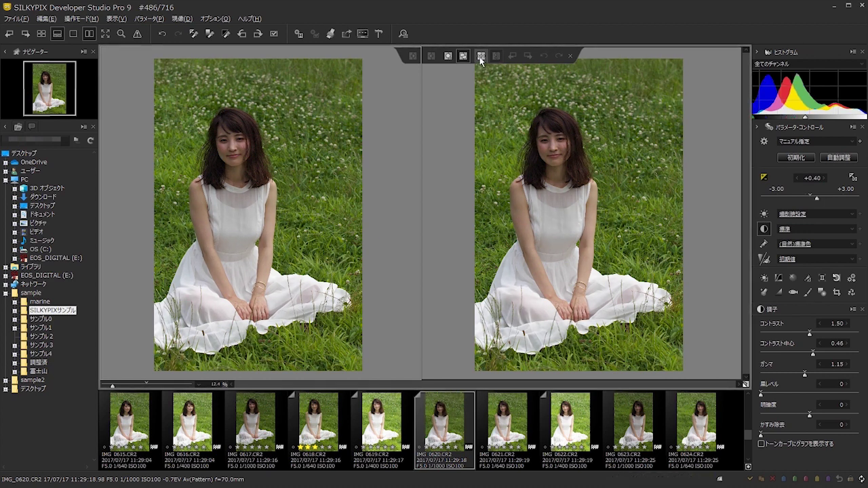
# - Enlarge only one preview to 100% on the face and set the photo's exposure compensation to +0.80
pyautogui.moveTo(315, 188)
pyautogui.mouseDown()
pyautogui.moveTo(302, 174)
pyautogui.moveTo(302, 201)
pyautogui.moveTo(308, 188)
pyautogui.mouseUp()
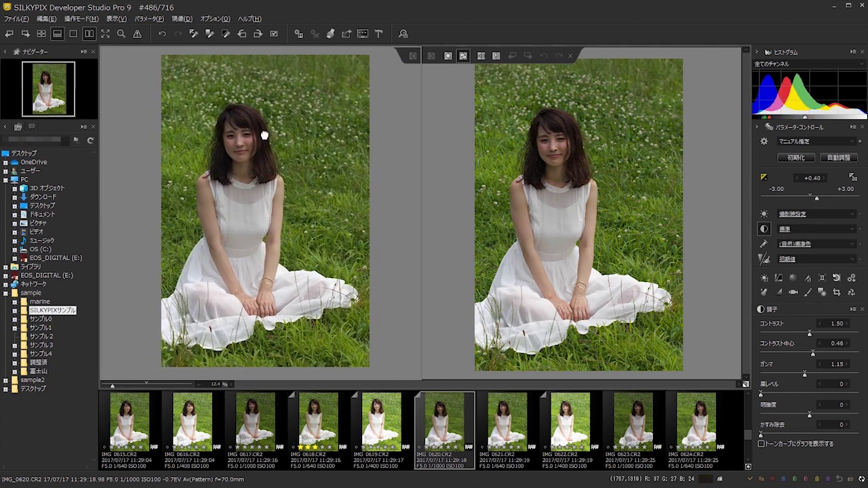
pyautogui.scroll(2, 265, 138)
pyautogui.scroll(3, 300, 203)
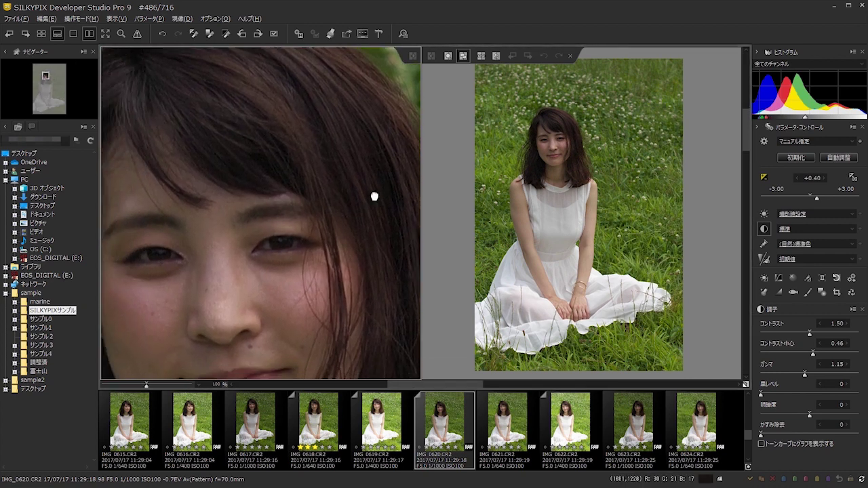
pyautogui.moveTo(252, 192); pyautogui.dragTo(295, 234)
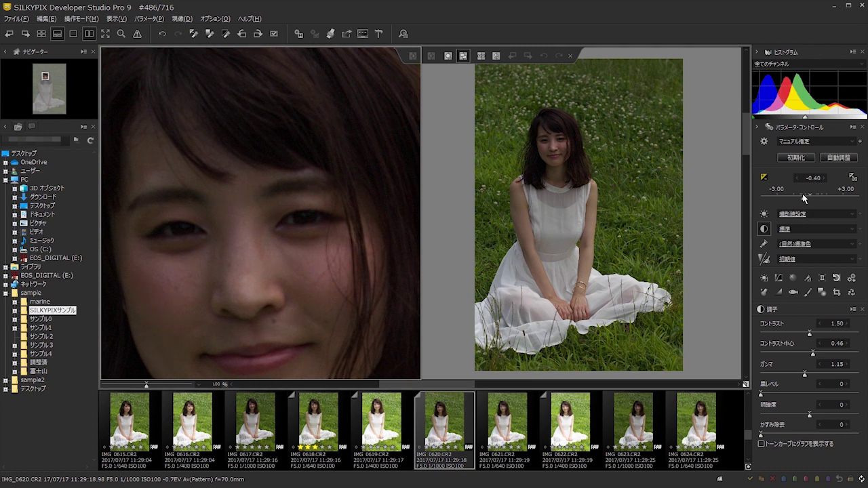
pyautogui.moveTo(814, 198); pyautogui.dragTo(822, 197)
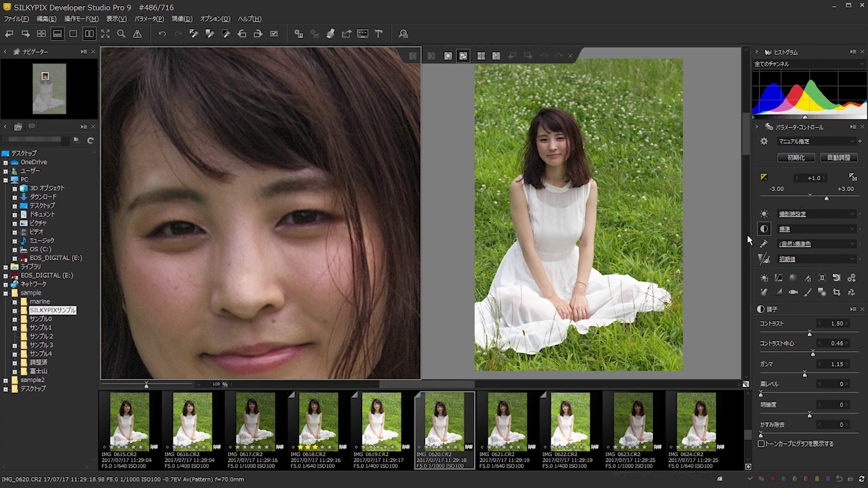
pyautogui.moveTo(826, 198); pyautogui.dragTo(825, 198)
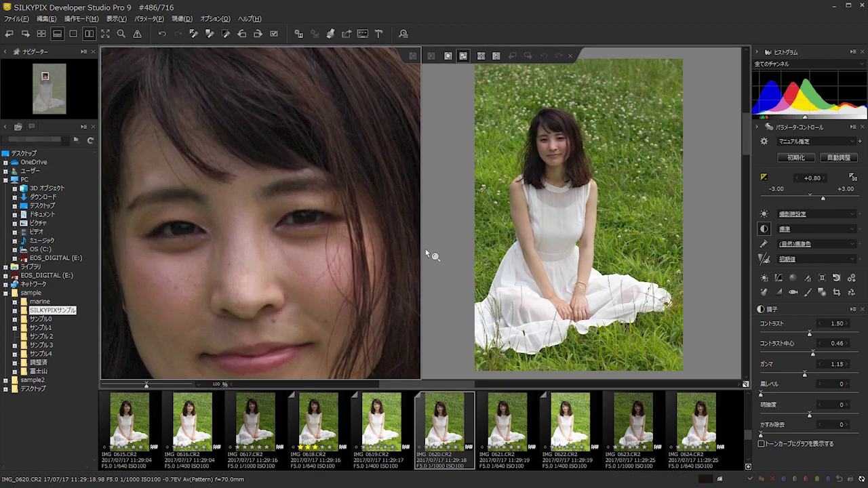
# - Compare the adjusted IMG_0620.CR2 with its initial state by switching the initial-state display on and off
pyautogui.click(745, 385)
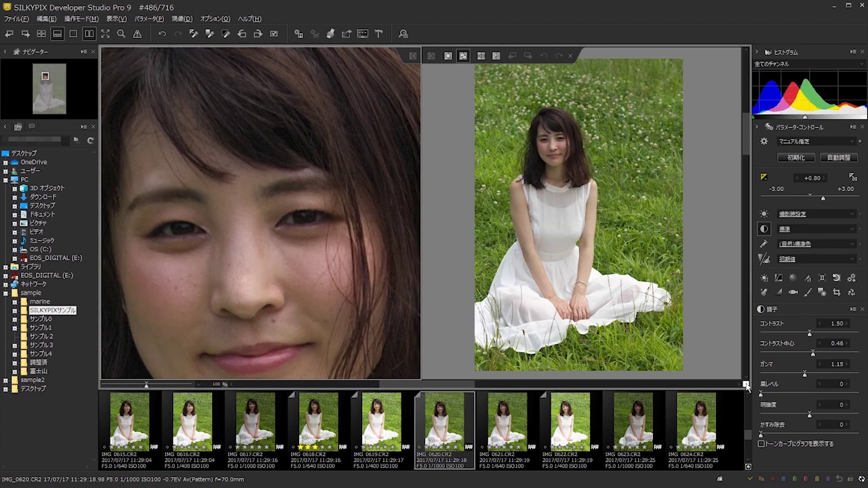
pyautogui.click(746, 385)
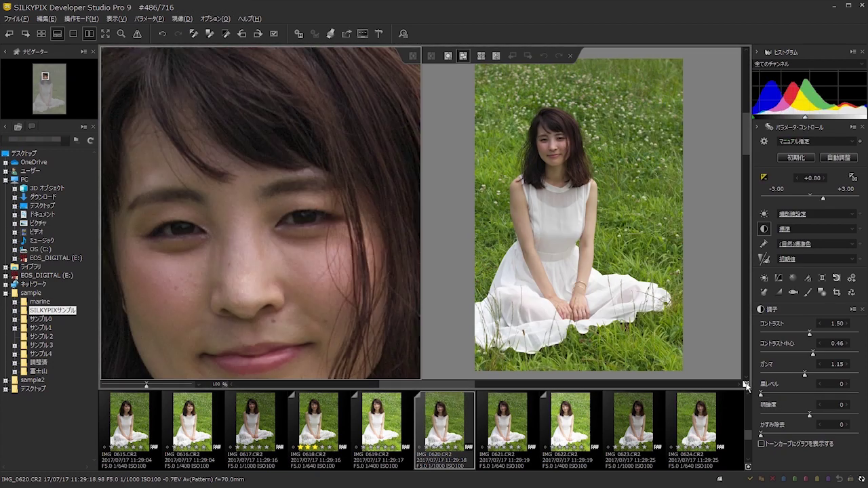
pyautogui.click(745, 385)
pyautogui.click(746, 385)
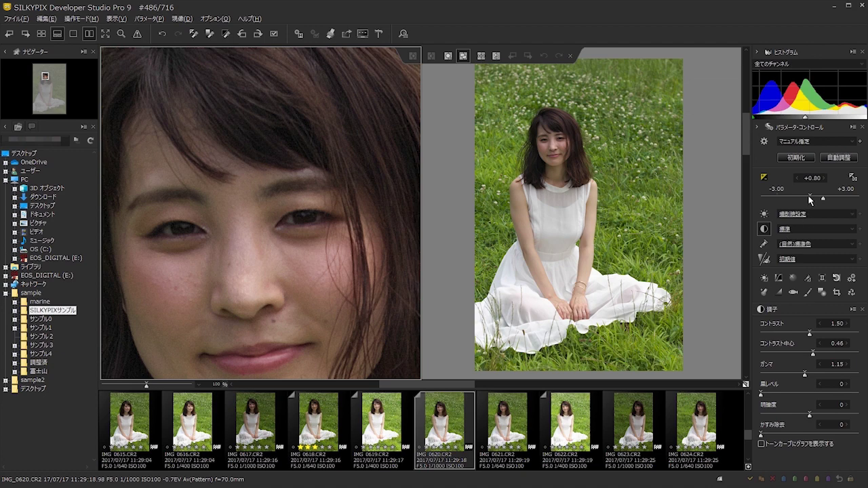
pyautogui.click(747, 385)
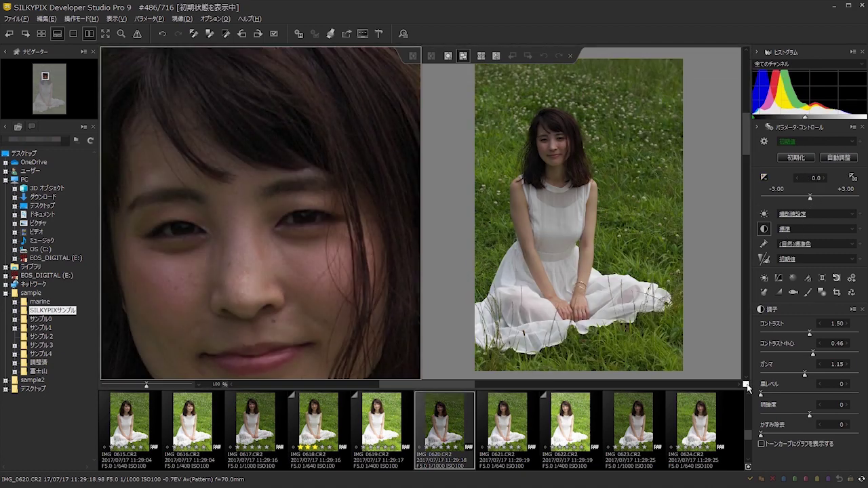
# - Set the exposure compensation to +2/3 and compare the result repeatedly with the photo's initial state
pyautogui.moveTo(803, 197); pyautogui.dragTo(821, 198)
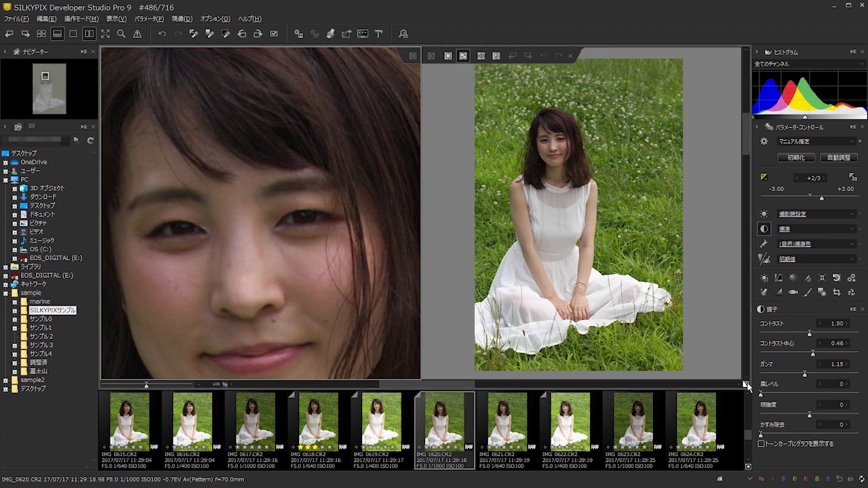
pyautogui.click(746, 386)
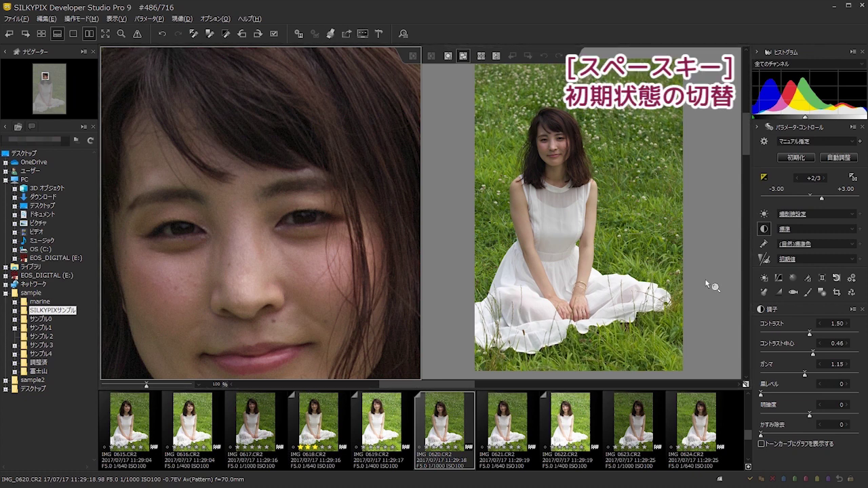
pyautogui.press('space')
pyautogui.press('space')
pyautogui.press('space')
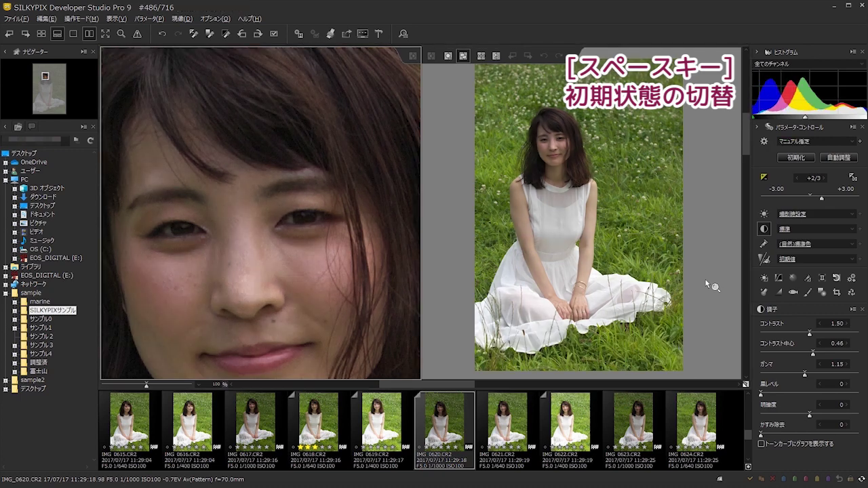
pyautogui.press('space')
# - Set the white balance to color temperature 4450 and color deviation 0, and compare it with the initial state
pyautogui.click(764, 214)
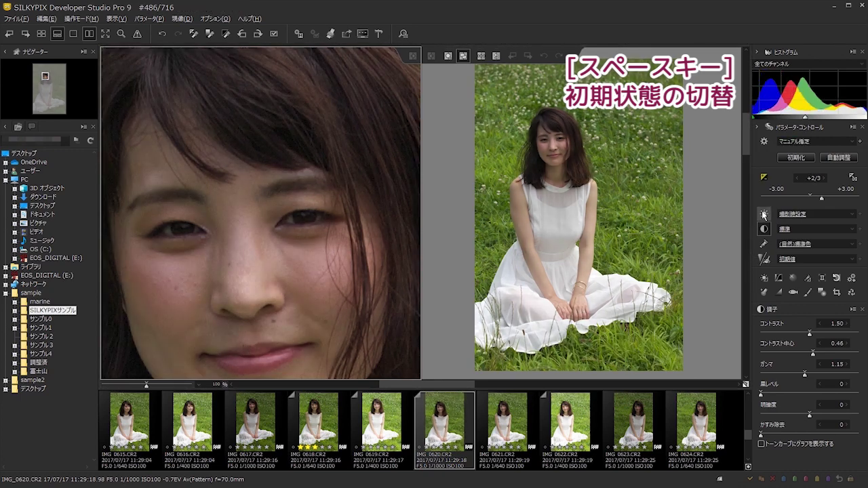
pyautogui.click(802, 353)
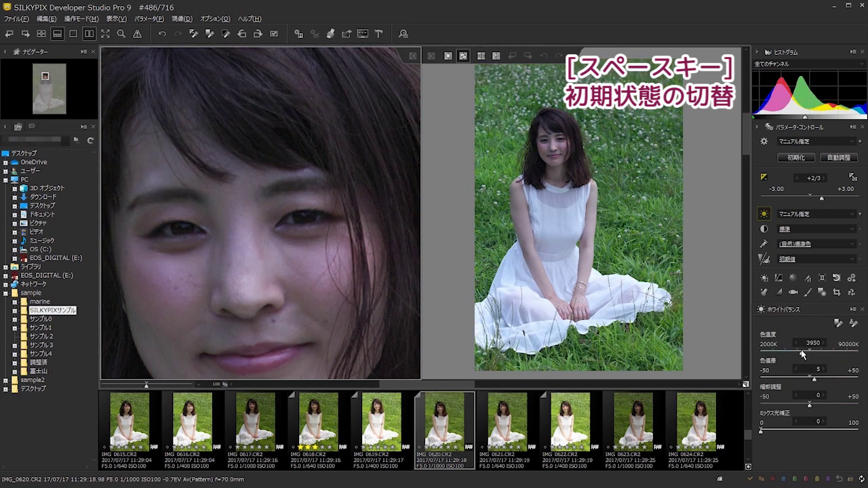
pyautogui.moveTo(811, 380); pyautogui.dragTo(808, 377)
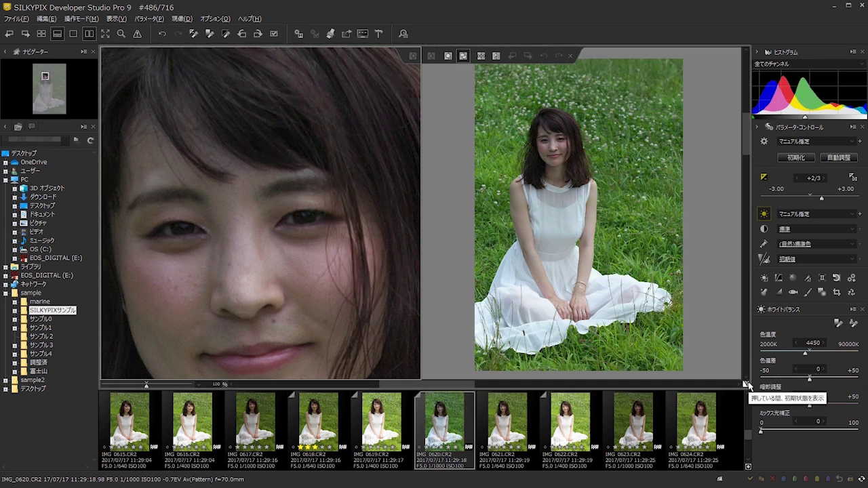
pyautogui.click(747, 385)
pyautogui.click(746, 384)
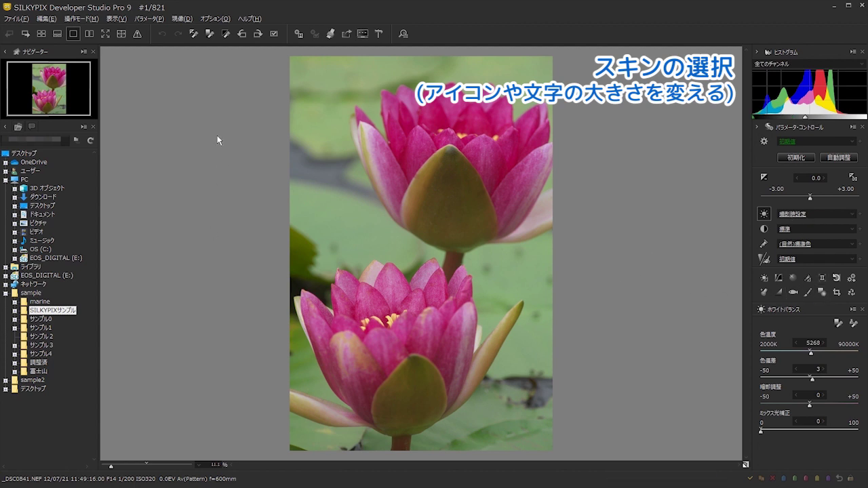
# - Open the skin selection dialog and place it over the navigator and folder area
pyautogui.click(217, 19)
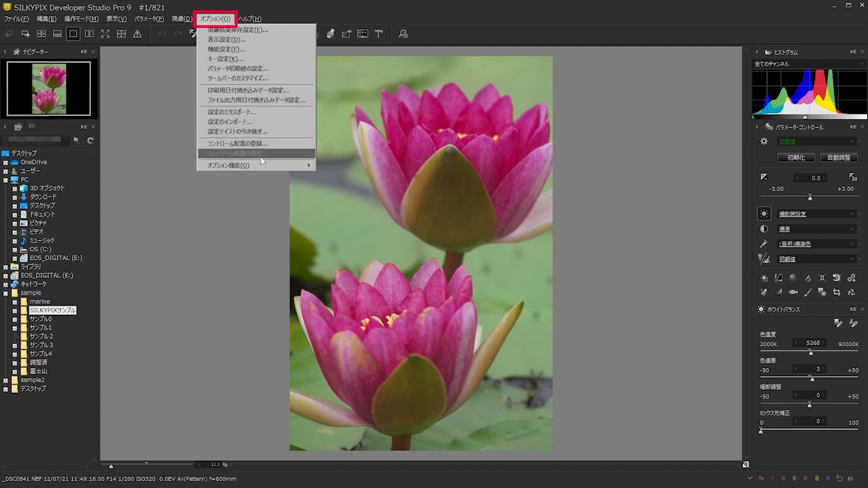
pyautogui.moveTo(262, 171)
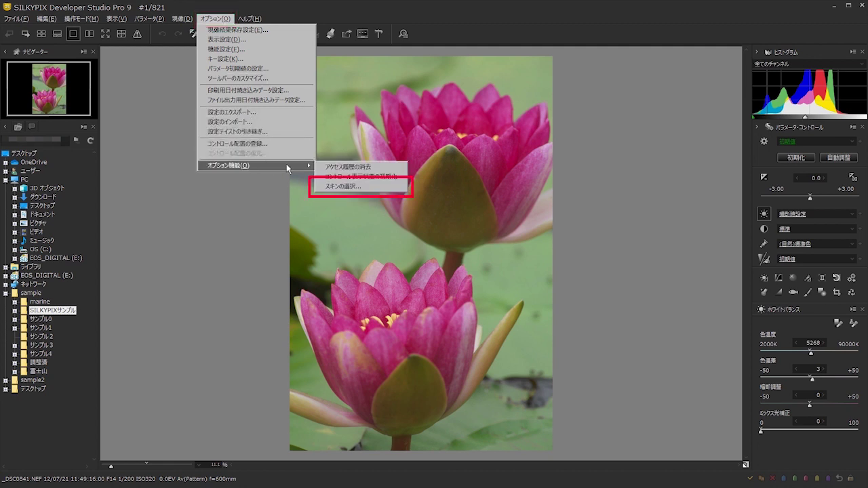
pyautogui.click(337, 186)
pyautogui.moveTo(440, 155); pyautogui.dragTo(233, 86)
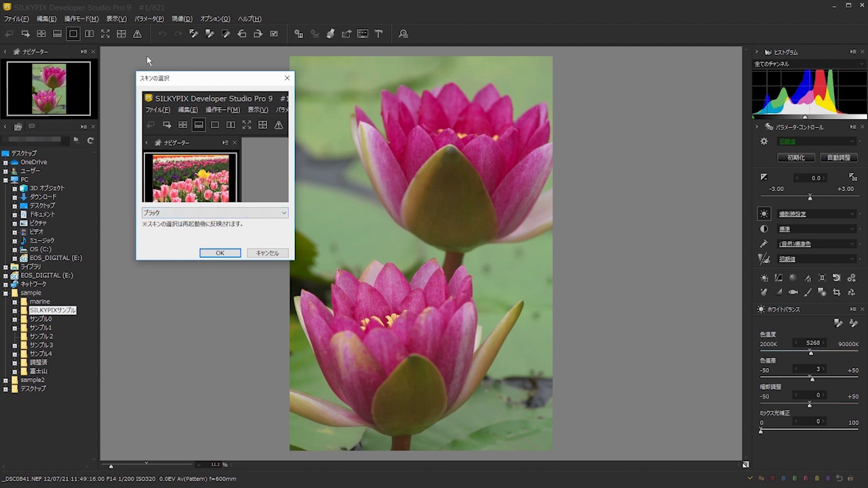
pyautogui.moveTo(176, 78); pyautogui.dragTo(71, 8)
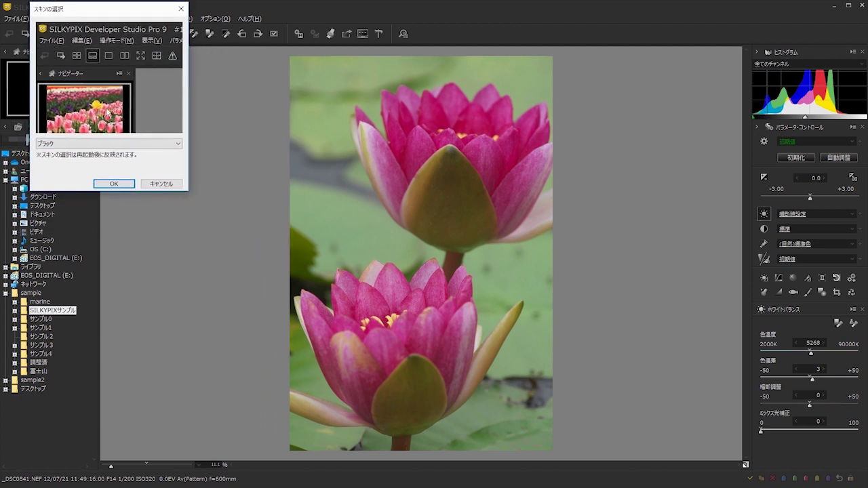
# - Preview the 18%グレー and ライトグレー skins in the skin selection dialog
pyautogui.click(93, 144)
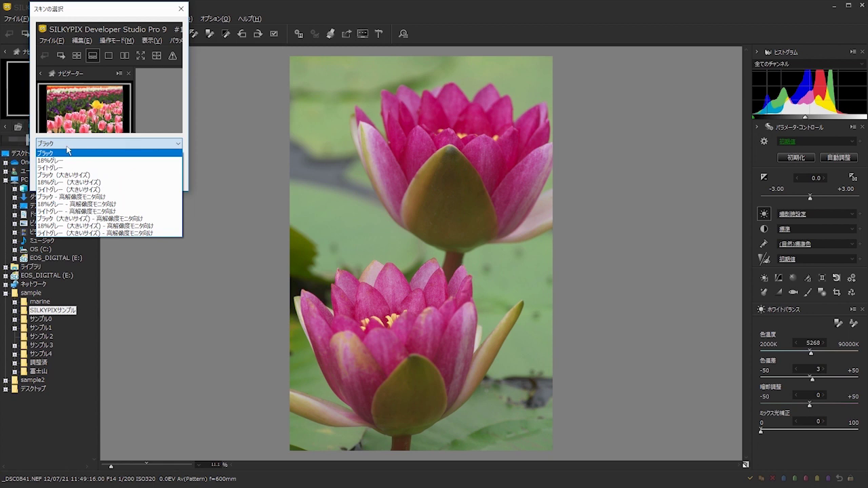
pyautogui.click(55, 162)
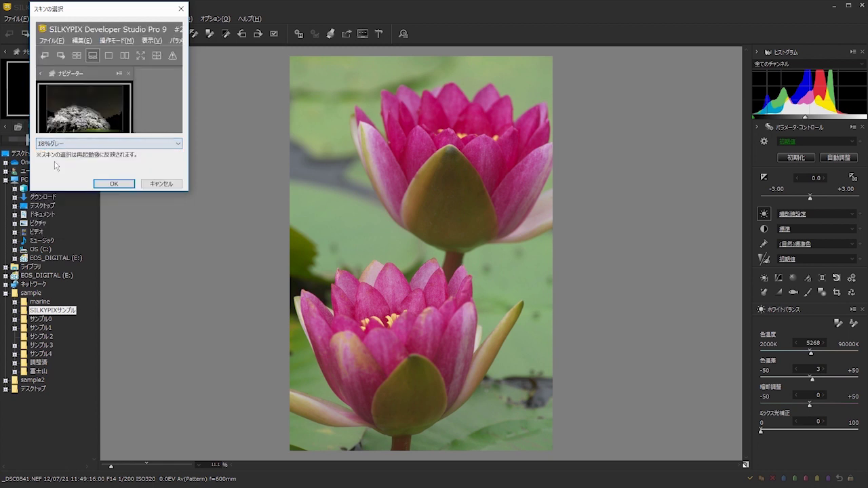
pyautogui.click(70, 144)
pyautogui.click(57, 170)
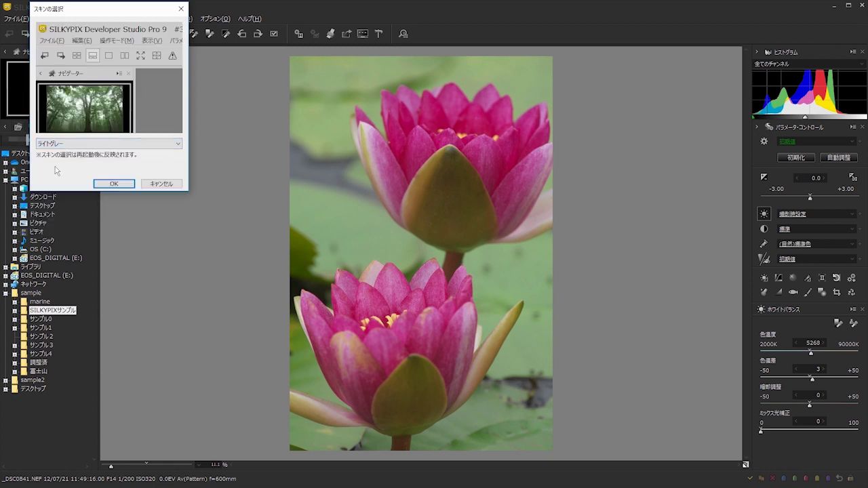
# - Preview the ブラック（大きいサイズ）, ブラック - 高解像度モニタ向け and ブラック（大きいサイズ） - 高解像度モニタ向け skins in the skin selection dialog
pyautogui.moveTo(46, 13); pyautogui.dragTo(95, 28)
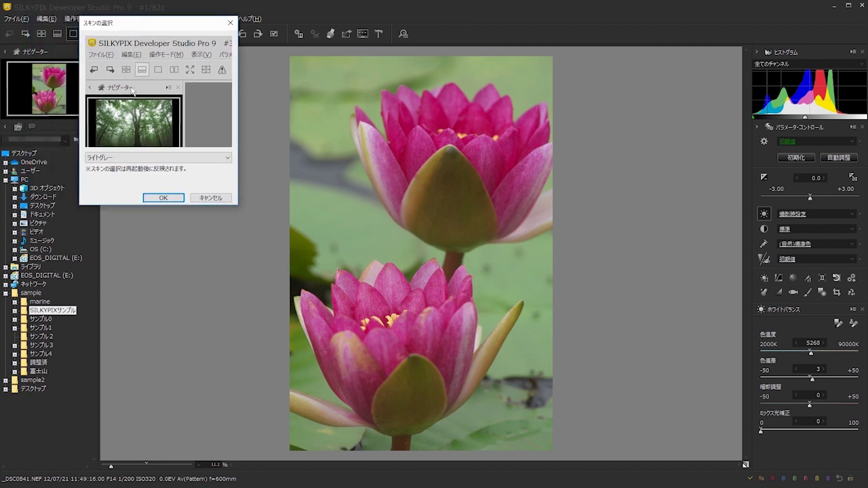
pyautogui.click(112, 157)
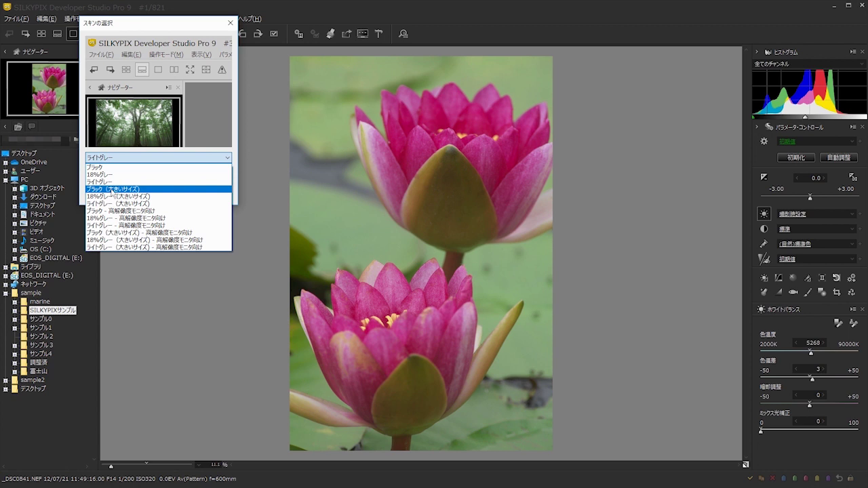
pyautogui.click(111, 189)
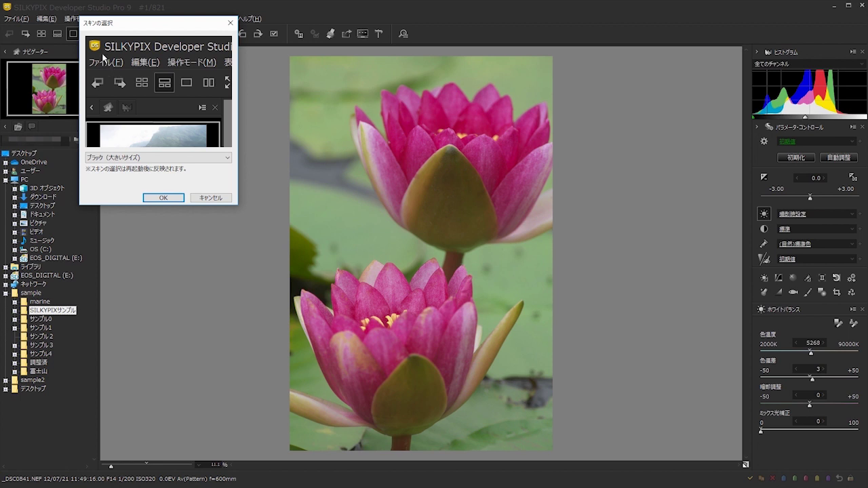
pyautogui.click(123, 160)
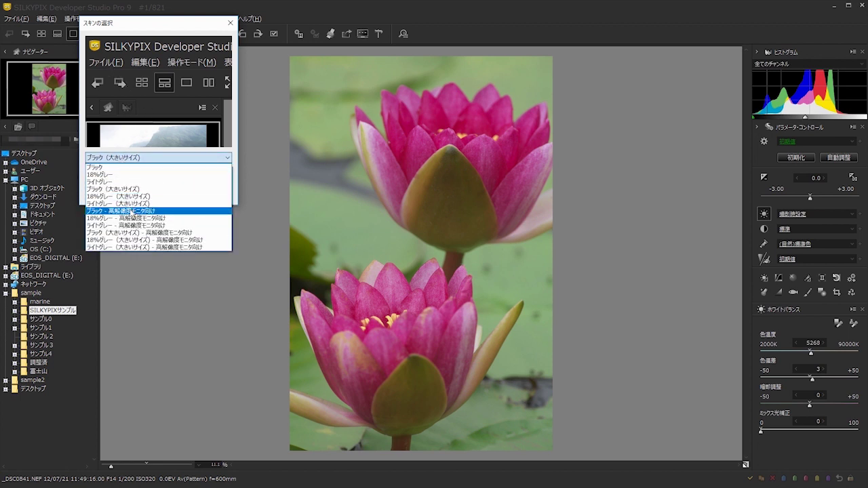
pyautogui.click(130, 212)
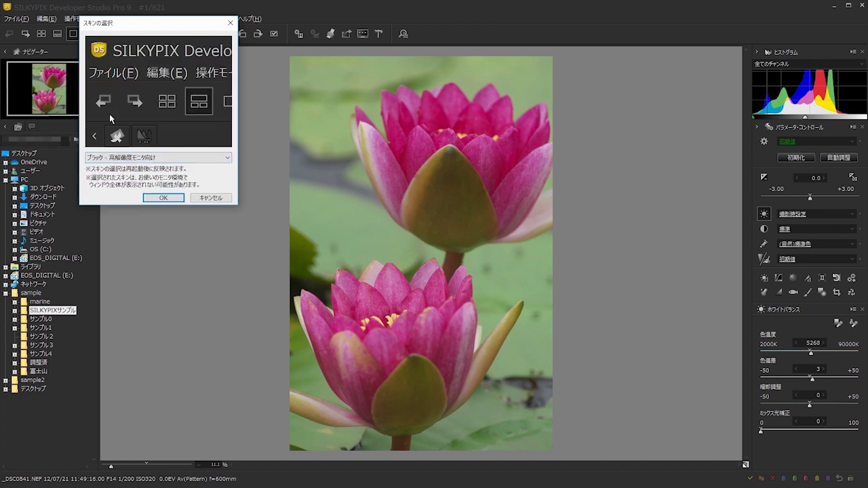
pyautogui.click(124, 160)
pyautogui.click(124, 233)
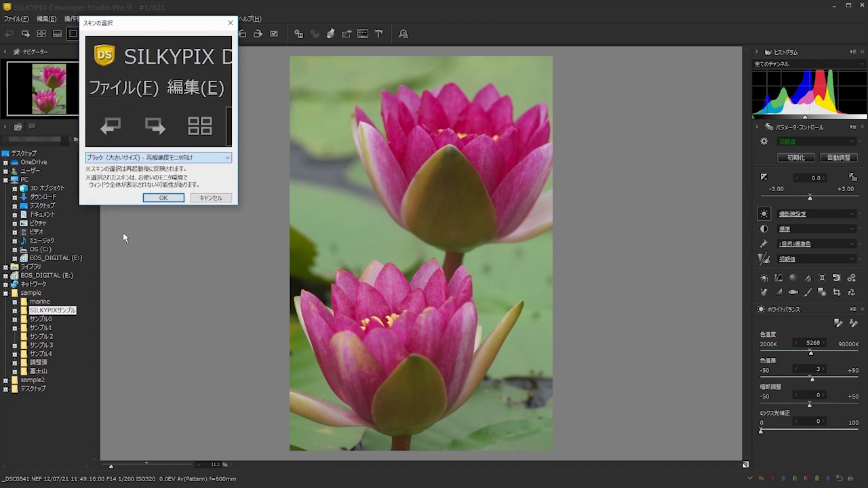
# - Apply the ブラック（大きいサイズ） skin and restart SILKYPIX Developer Studio Pro 9
pyautogui.click(136, 160)
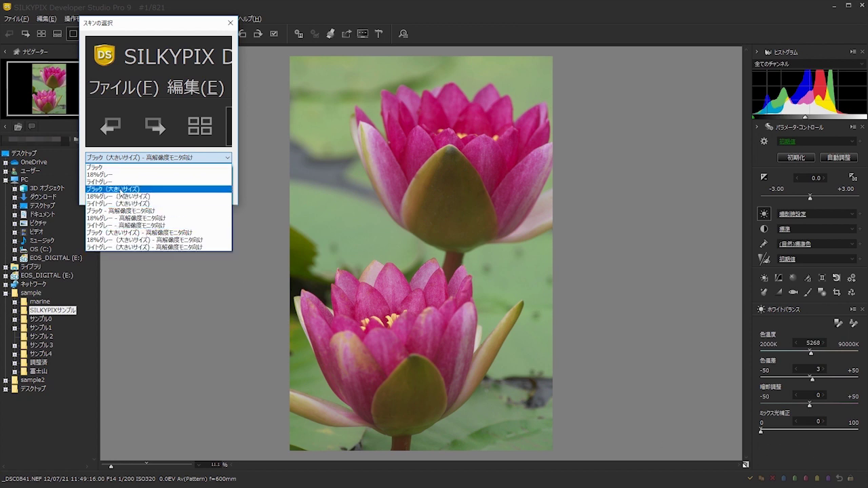
pyautogui.click(120, 190)
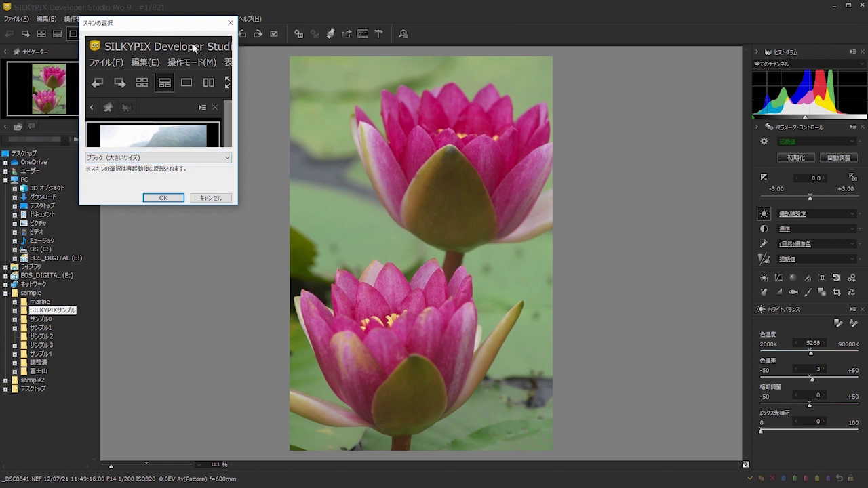
pyautogui.moveTo(162, 24); pyautogui.dragTo(252, 94)
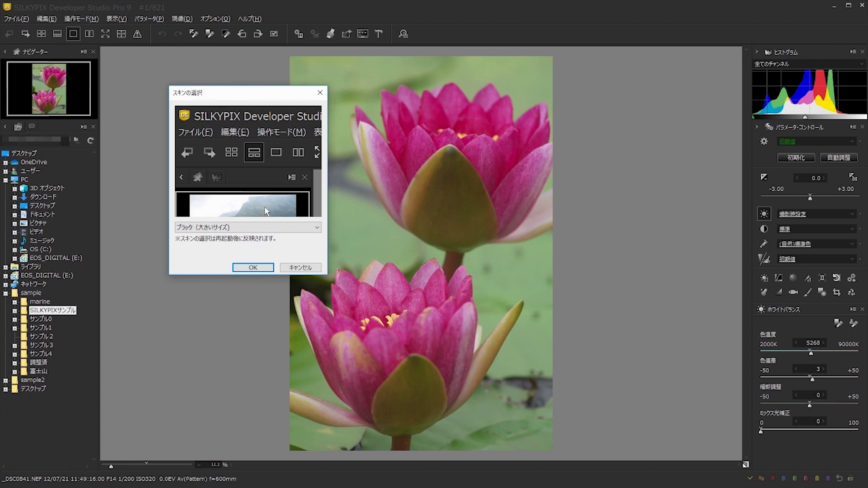
pyautogui.click(245, 269)
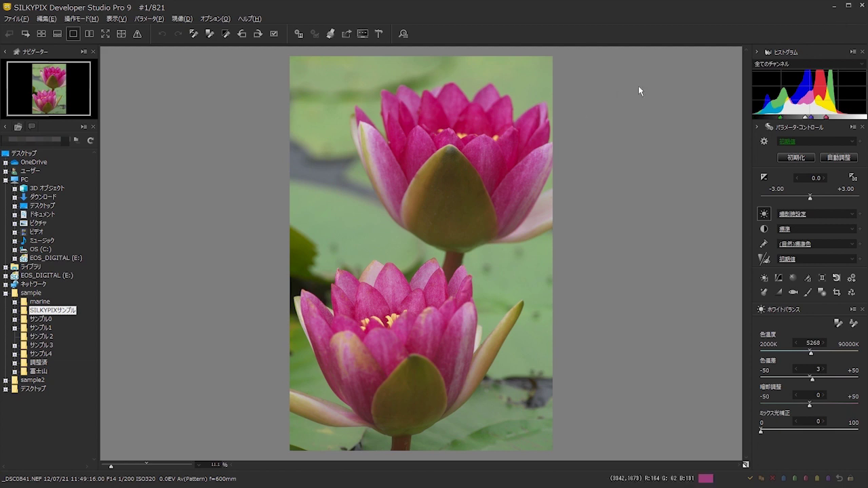
pyautogui.click(862, 7)
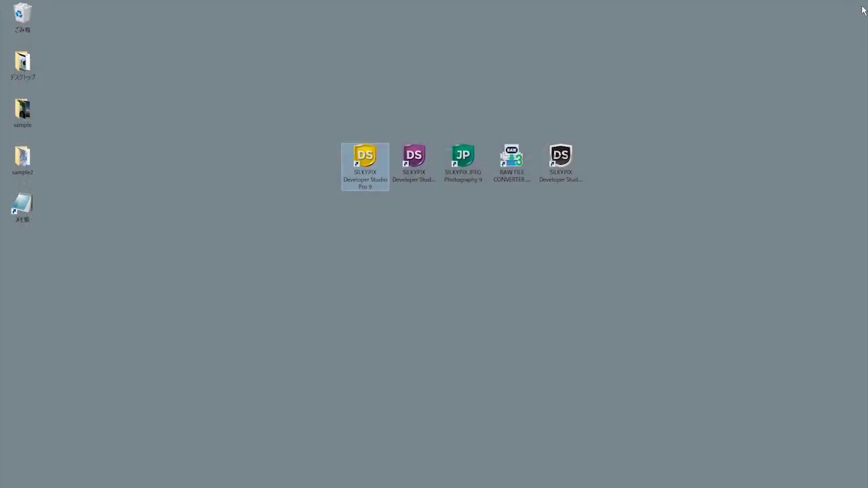
pyautogui.doubleClick(366, 161)
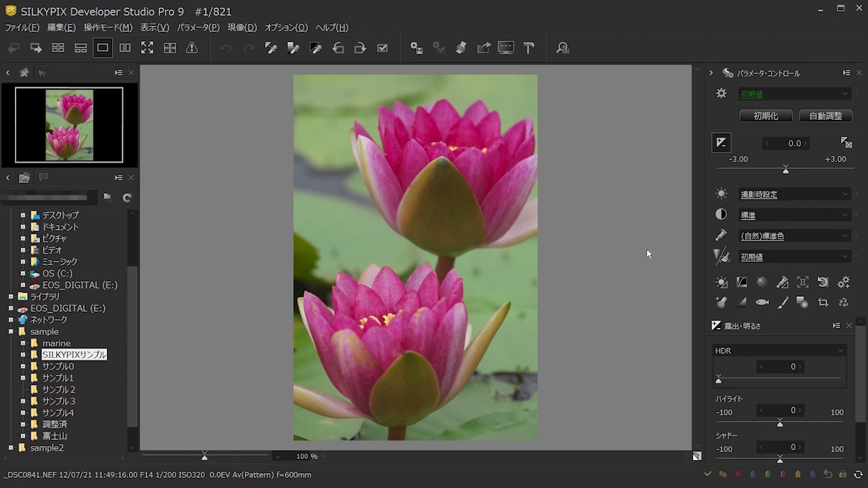
# - Reopen the skin selection from the program's option functions
pyautogui.click(285, 27)
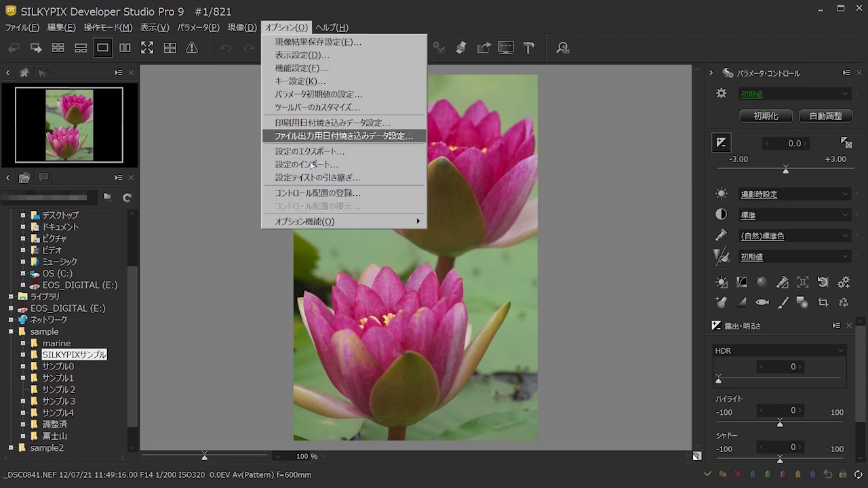
pyautogui.moveTo(319, 222)
pyautogui.click(462, 250)
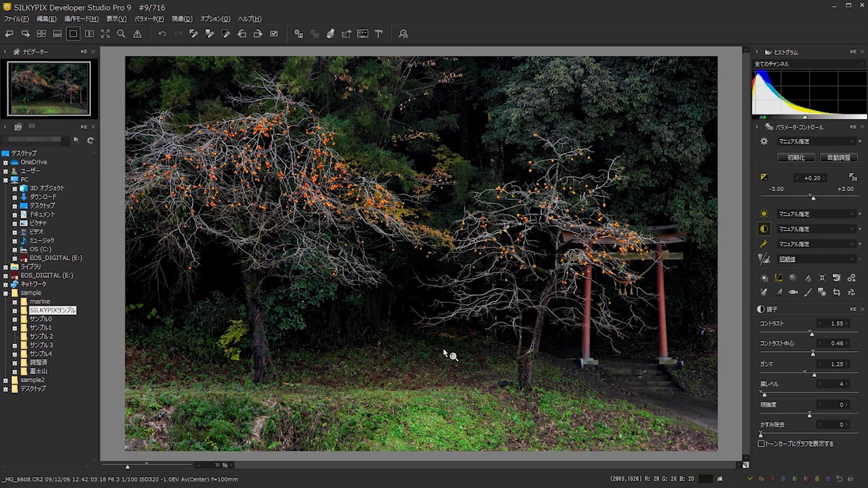
# - Turn on the printer proof display, place the color management panel over the photo, and set it to カラーマネージメントを行う
pyautogui.click(137, 35)
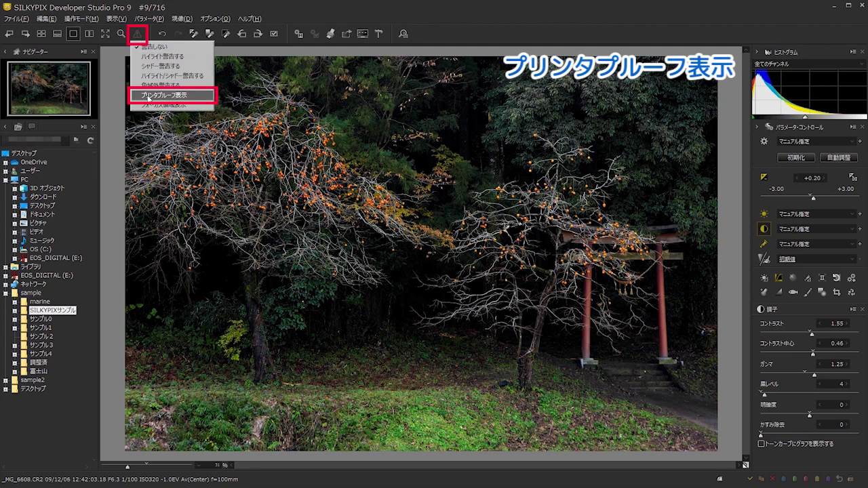
pyautogui.click(149, 98)
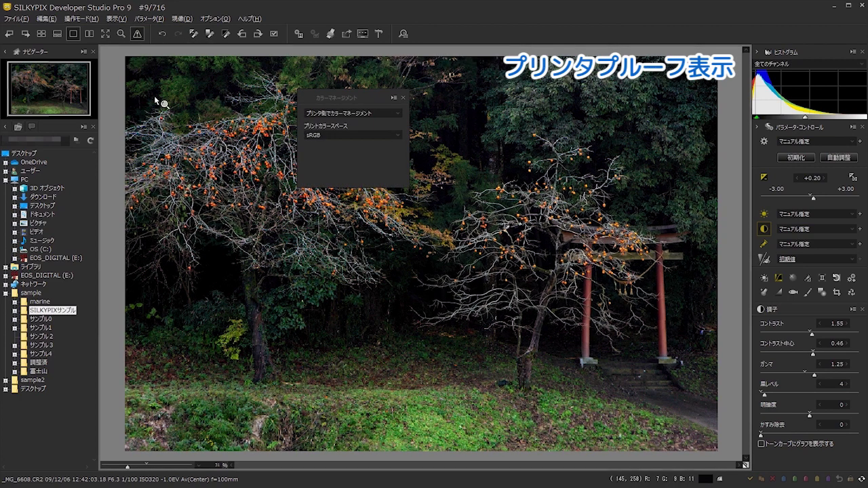
pyautogui.moveTo(332, 146); pyautogui.dragTo(388, 206)
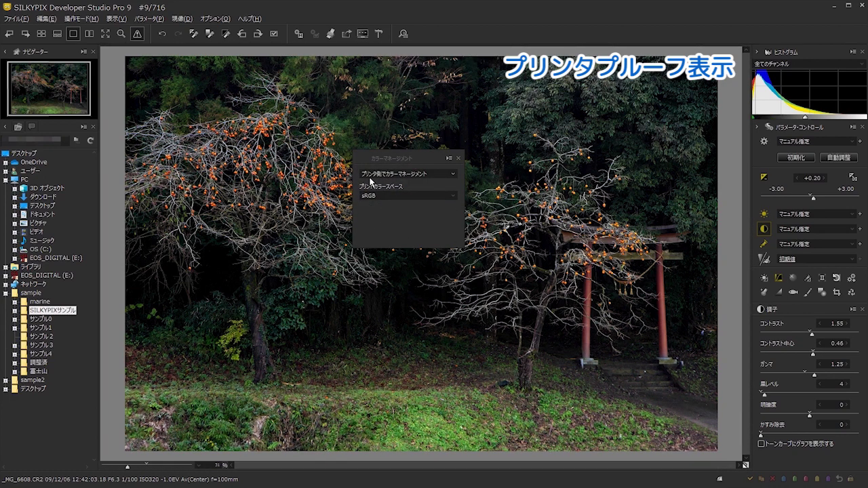
pyautogui.click(429, 172)
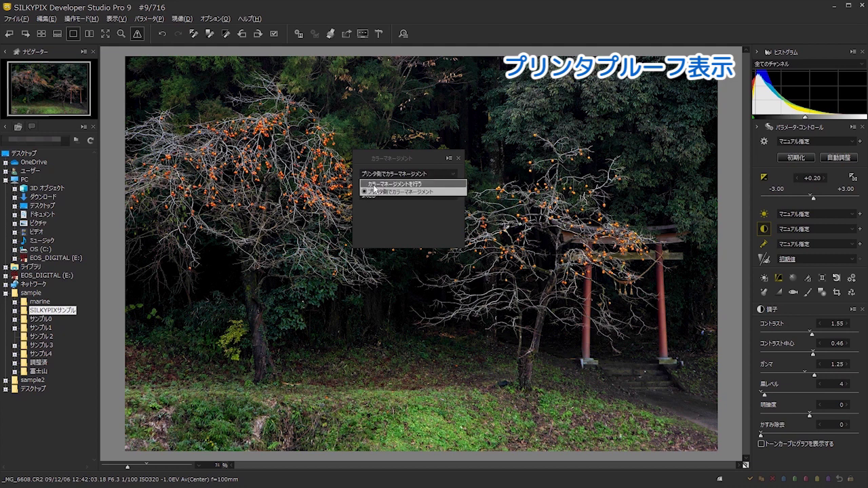
pyautogui.click(407, 187)
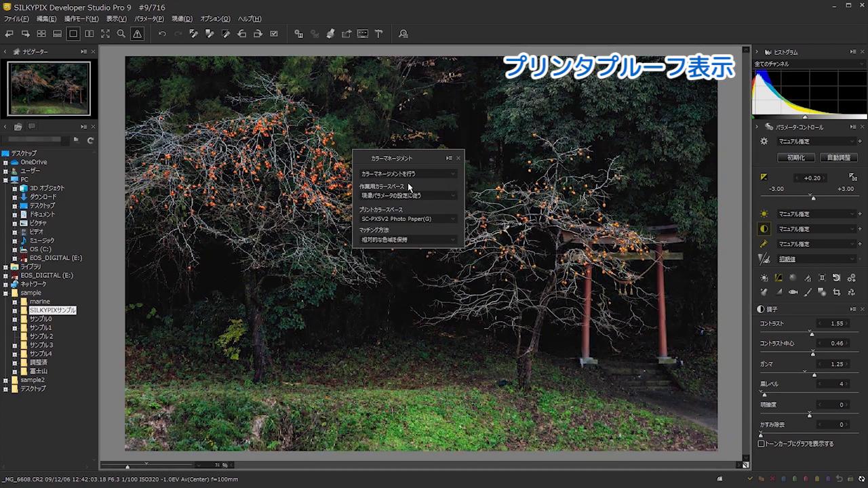
# - Set the print color space of the printer proof to SC-PX5V2 Matte Paper Pigment
pyautogui.click(396, 219)
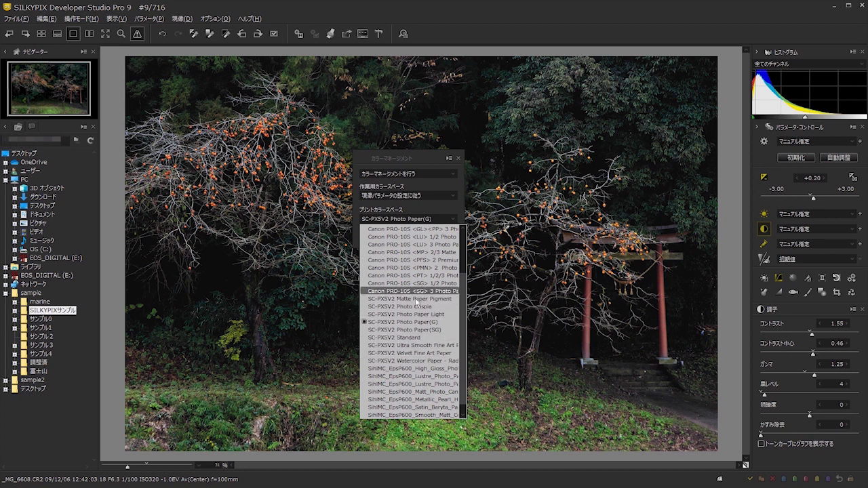
pyautogui.click(415, 323)
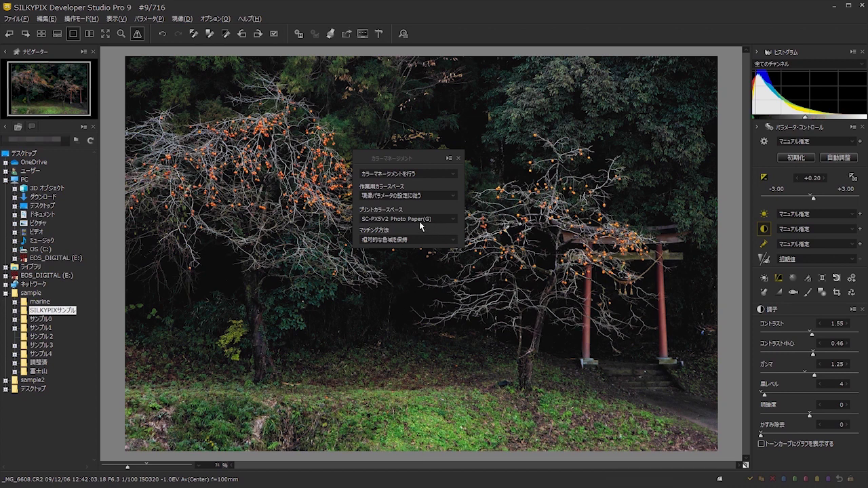
pyautogui.click(400, 219)
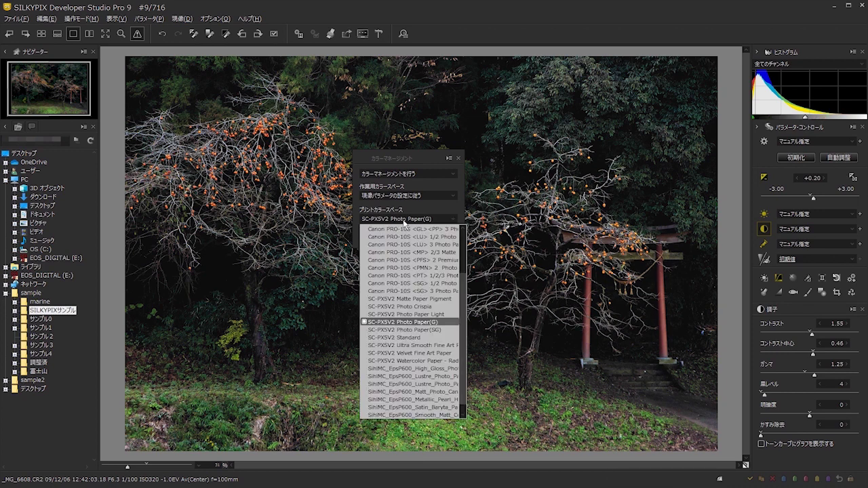
pyautogui.click(411, 299)
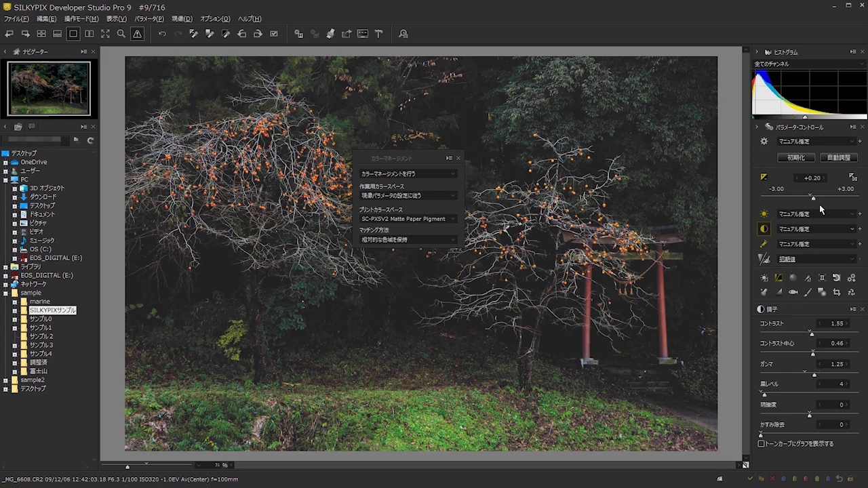
# - Set the photo's exposure compensation to +0.60 and its black level to 10
pyautogui.moveTo(814, 198); pyautogui.dragTo(819, 198)
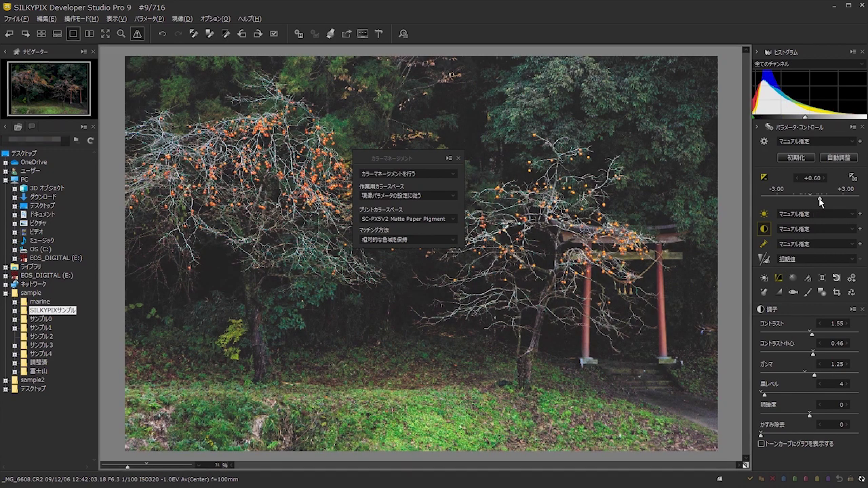
pyautogui.click(769, 394)
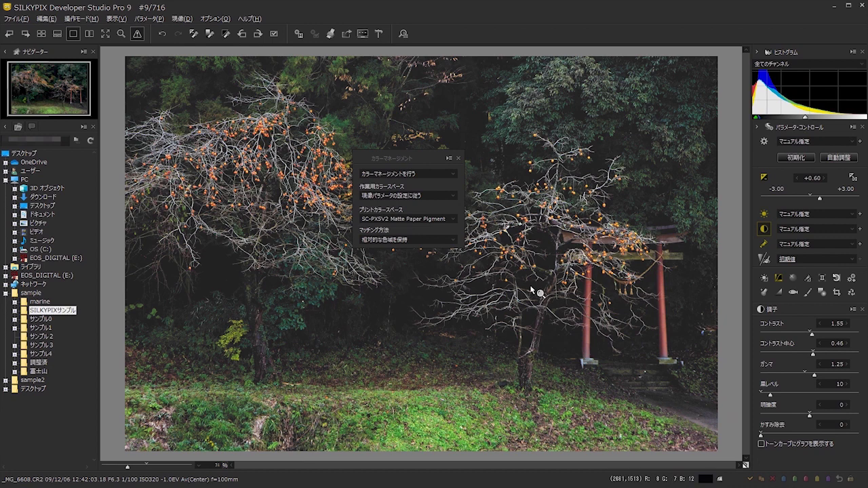
# - Change the print color space of the printer proof to SC-PX5V2 Photo Crispia
pyautogui.click(429, 219)
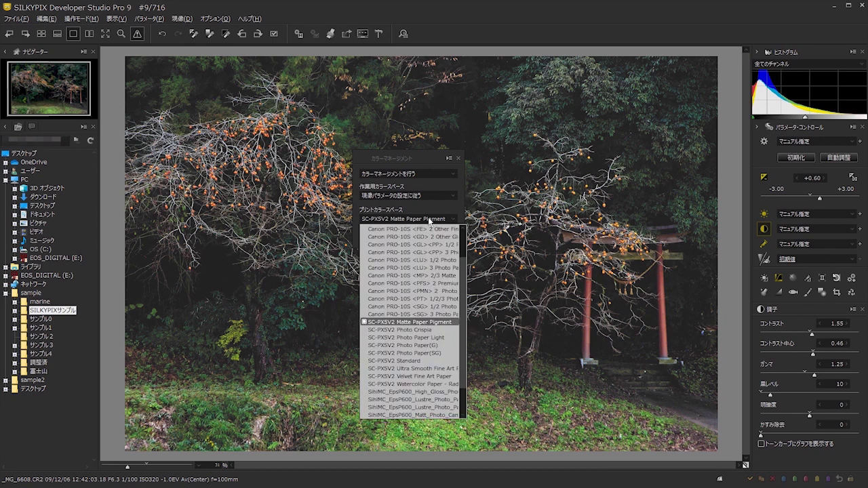
pyautogui.click(412, 331)
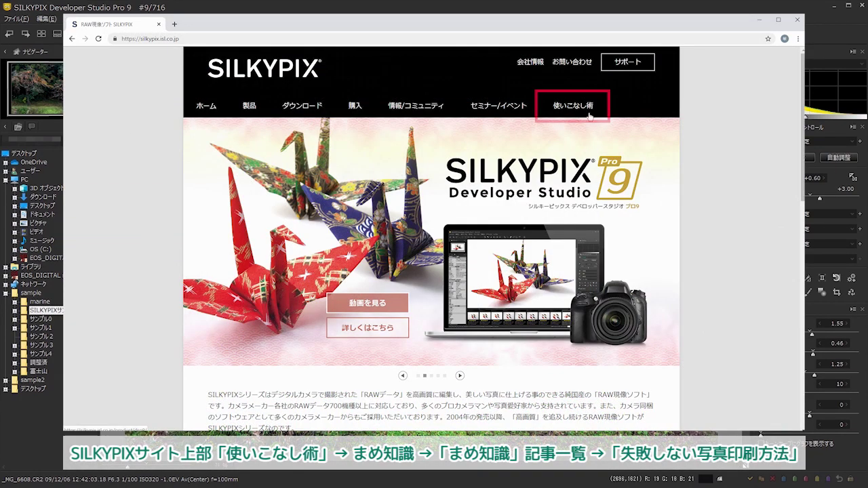
# - On the SILKYPIX website in the browser, open the article 失敗しない写真印刷方法 in the まめ知識 category of the 使いこなし術 section
pyautogui.click(571, 107)
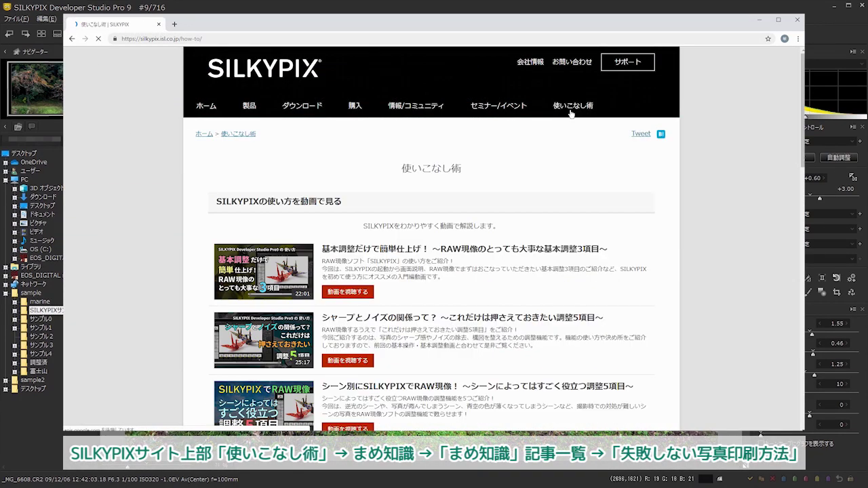
pyautogui.scroll(-3, 520, 242)
pyautogui.scroll(-3, 521, 242)
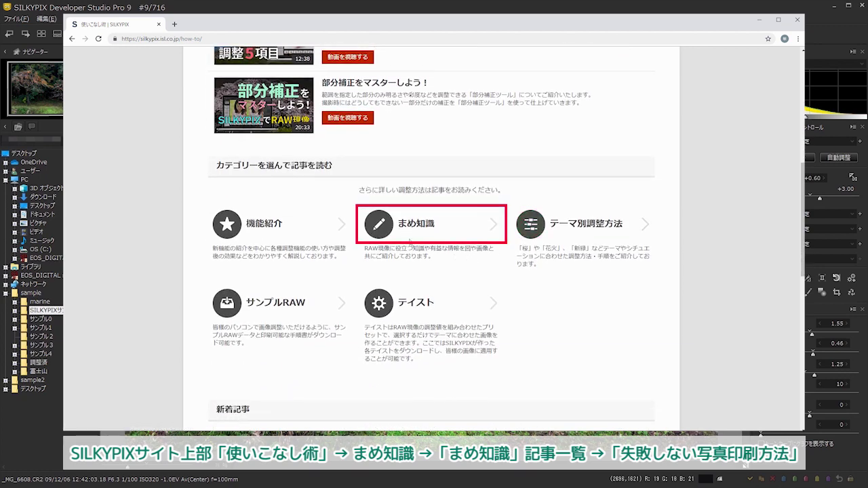
pyautogui.click(408, 241)
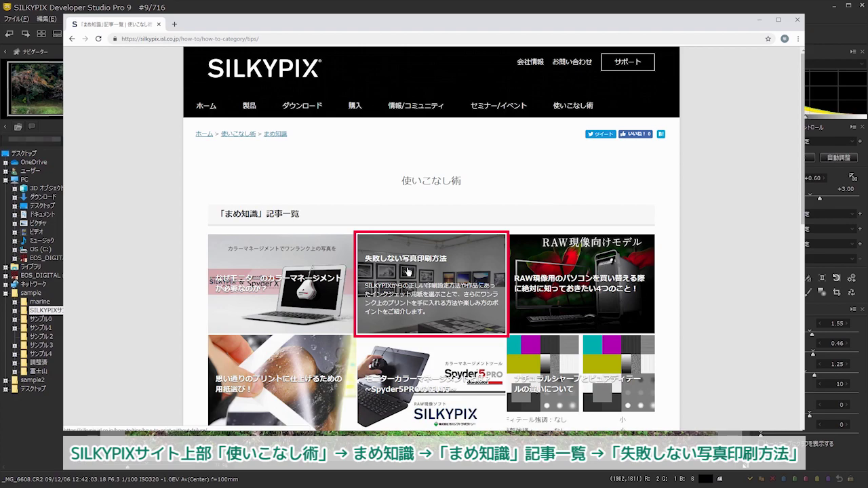
pyautogui.click(425, 294)
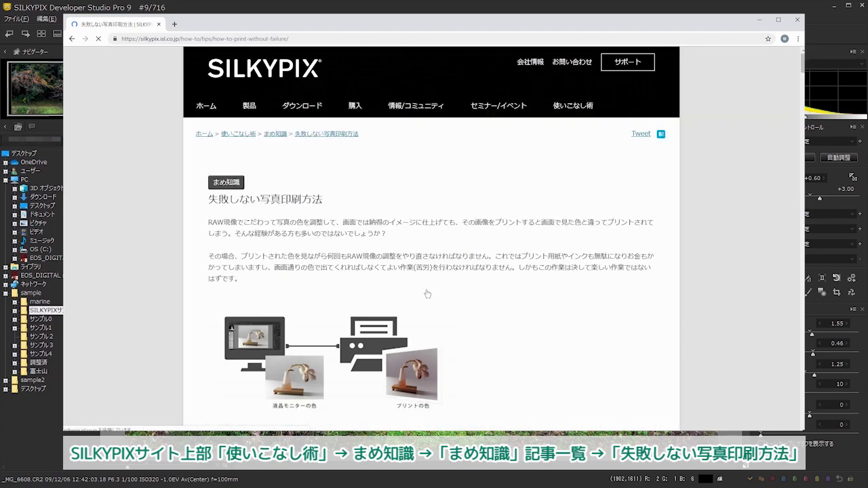